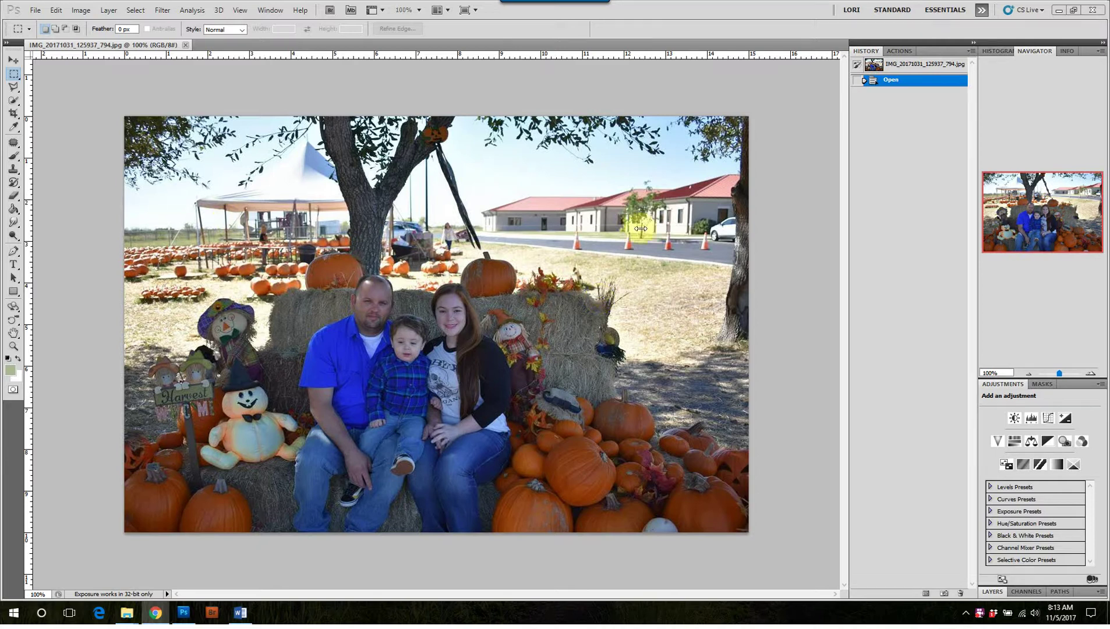
- Use the Clone Stamp to cover the woman in the background beside the hanging black streamers with nearby scenery
left_click(784, 252)
scroll(783, 251, "up", 1)
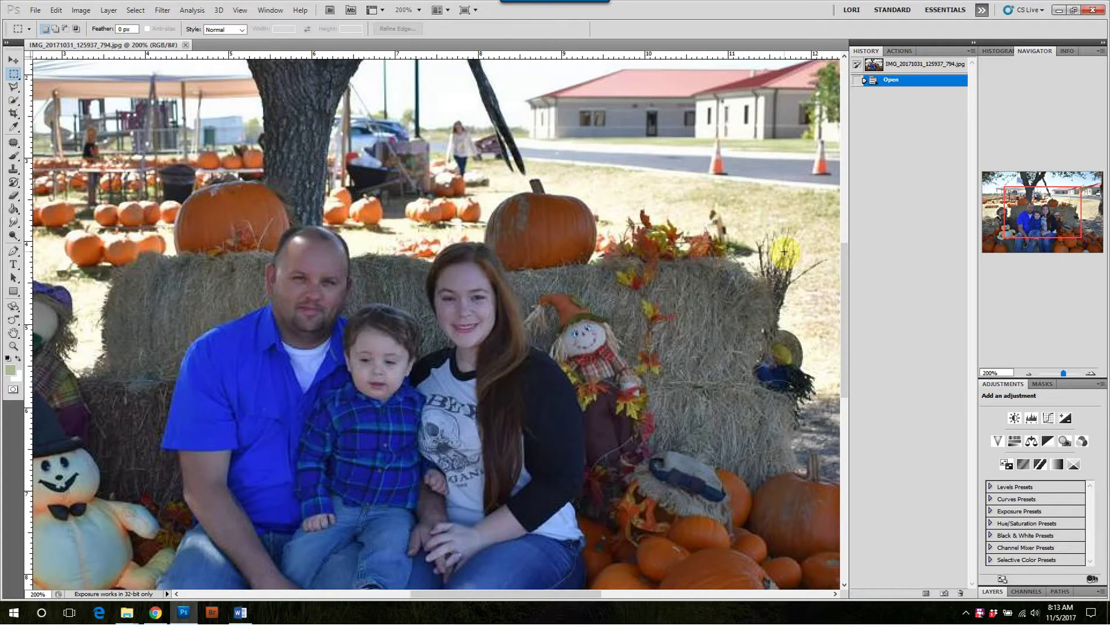
left_click_drag(539, 244, 620, 413)
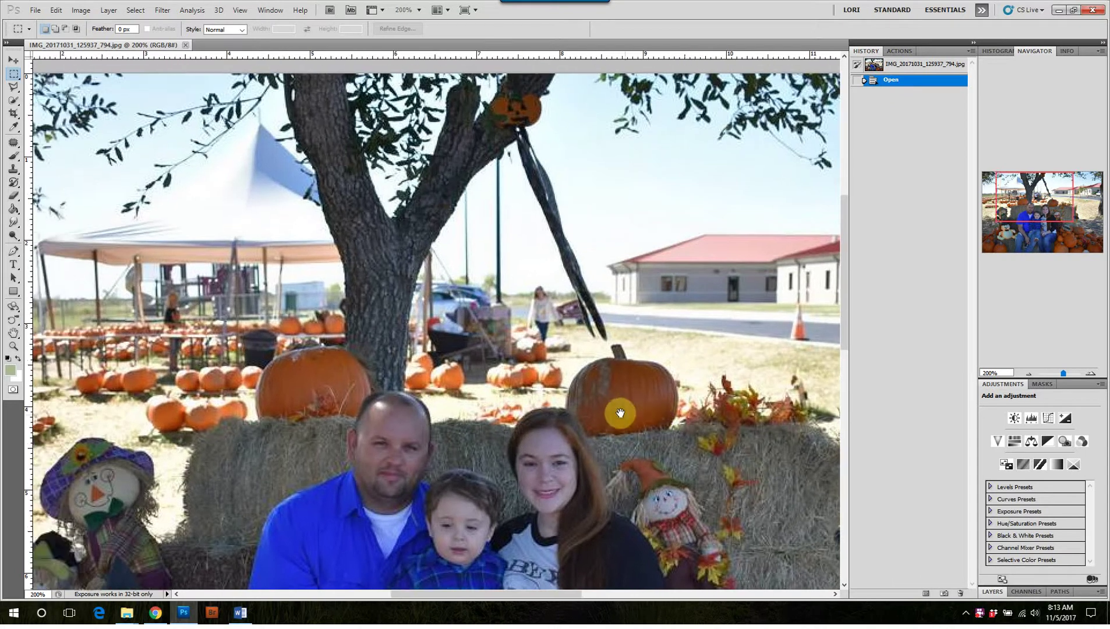
key("s")
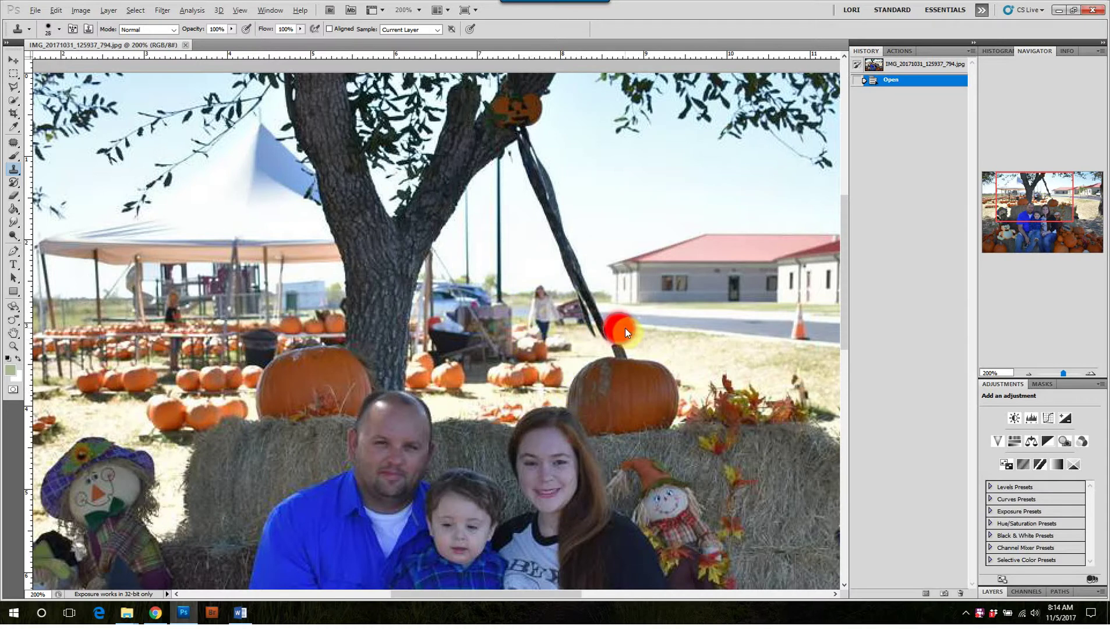
left_click_drag(625, 327, 627, 327)
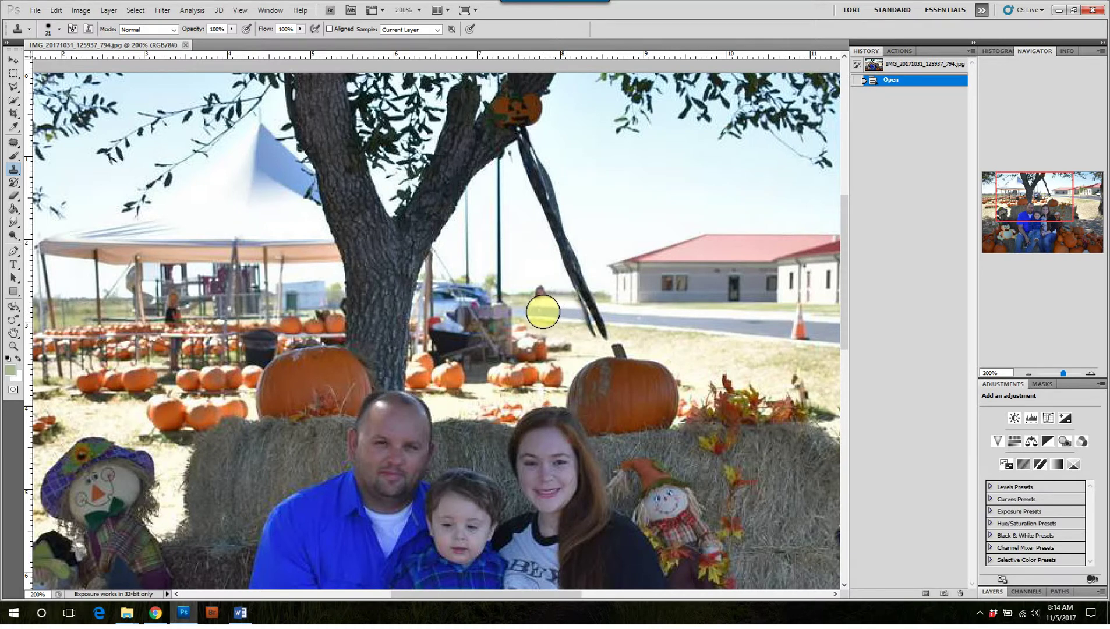
left_click(543, 312)
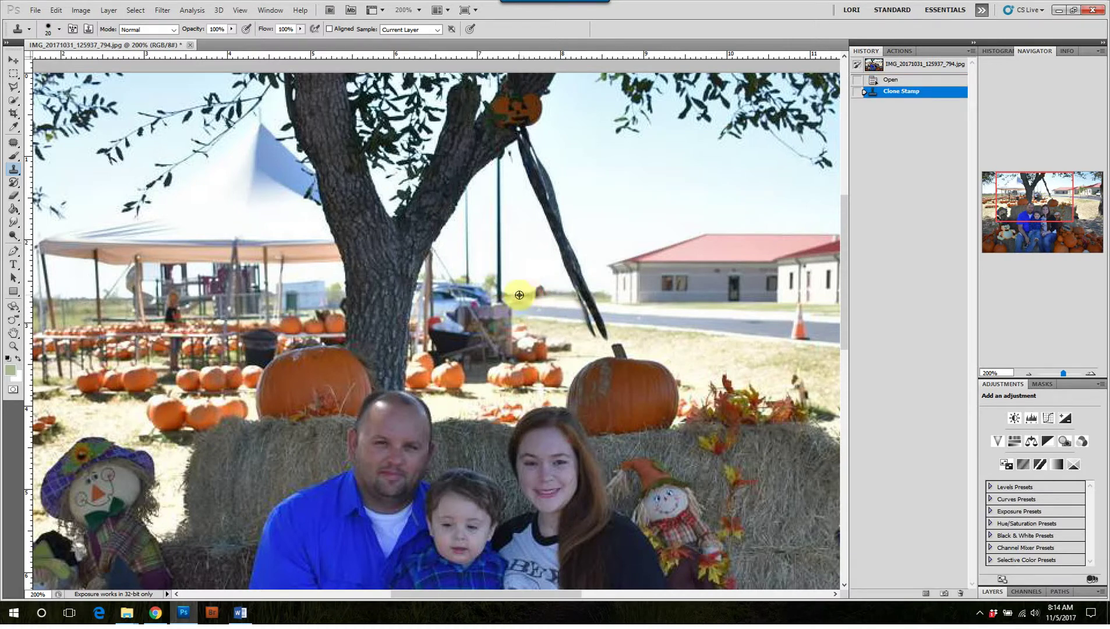
left_click(530, 294)
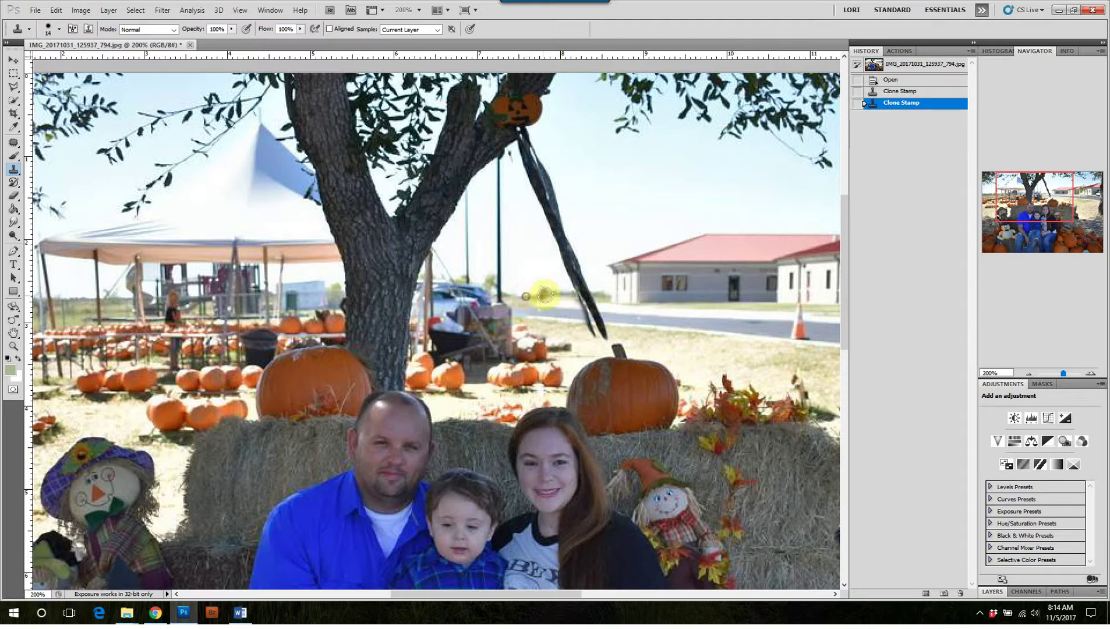
left_click(541, 291)
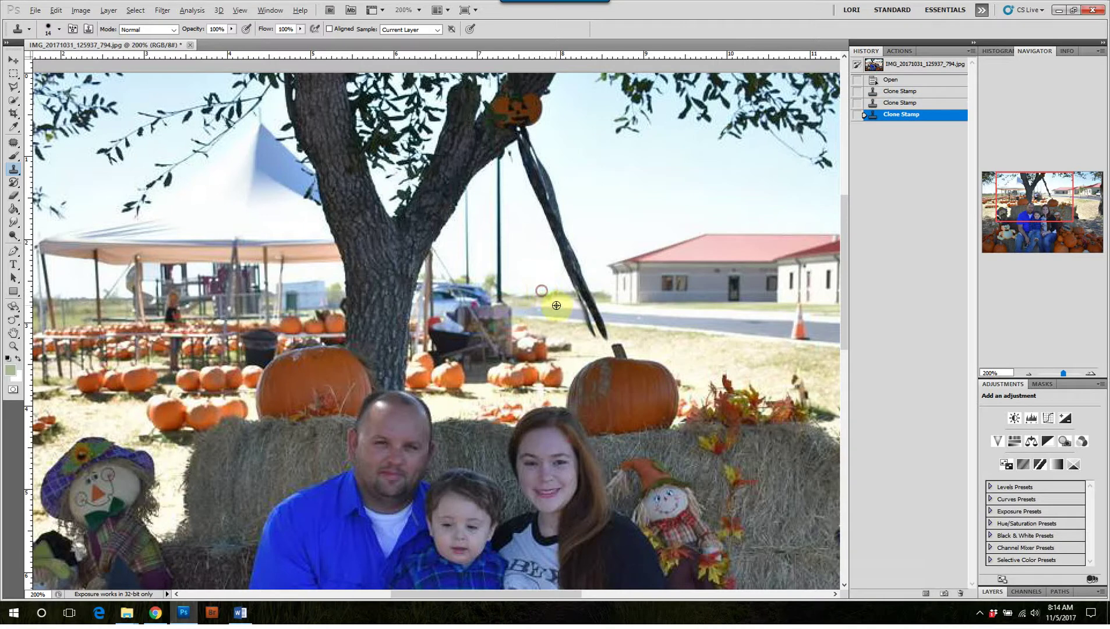
- Touch up the road edge and horizon where the background woman stood, using small Clone Stamp dabs sampled from the road
left_click(556, 306, "alt")
left_click(540, 305)
key("bracketleft")
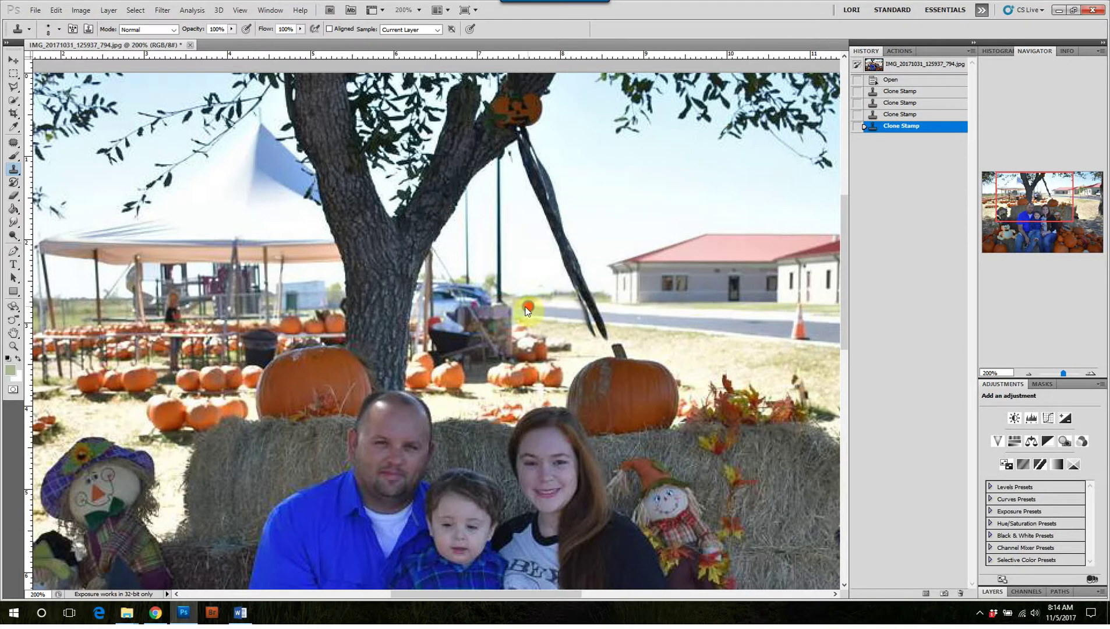
key("bracketleft")
key("bracketleft")
left_click(538, 298)
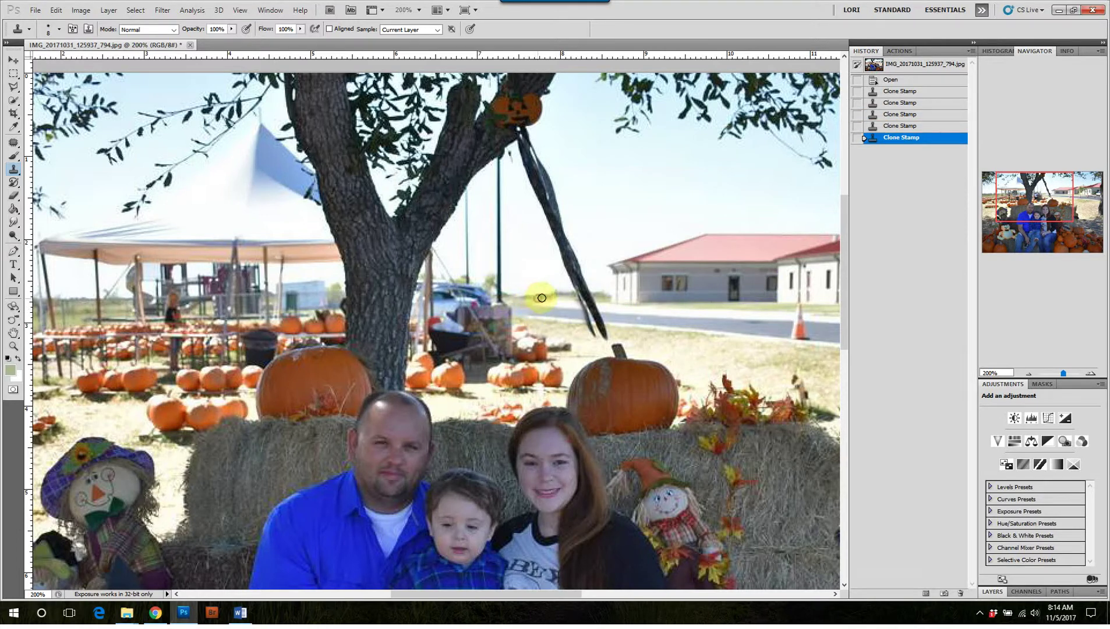
left_click(543, 295)
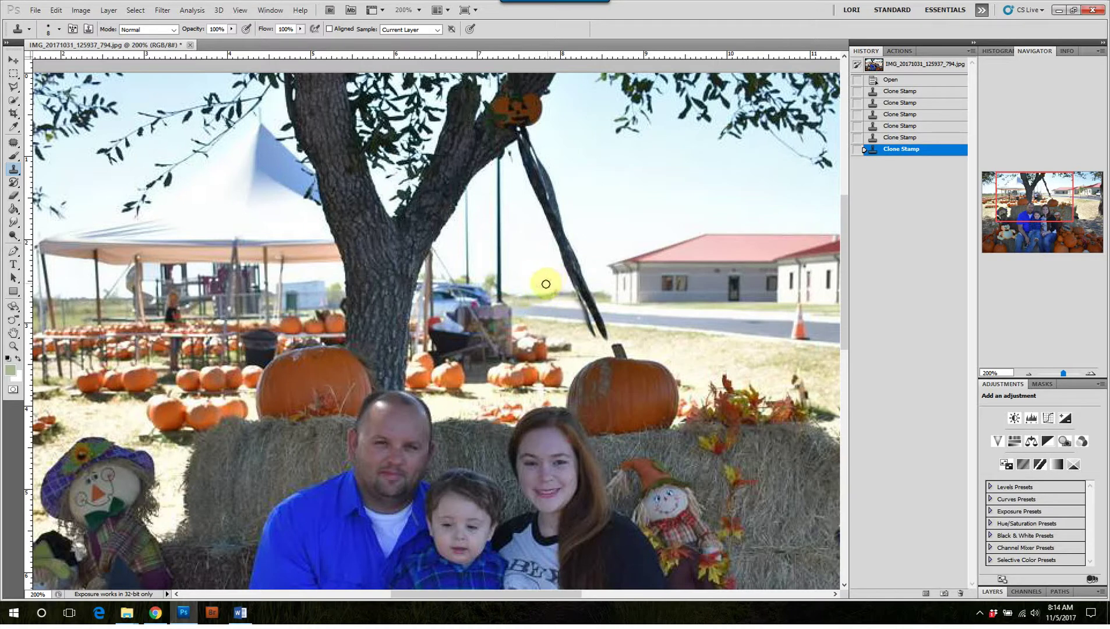
left_click(543, 285)
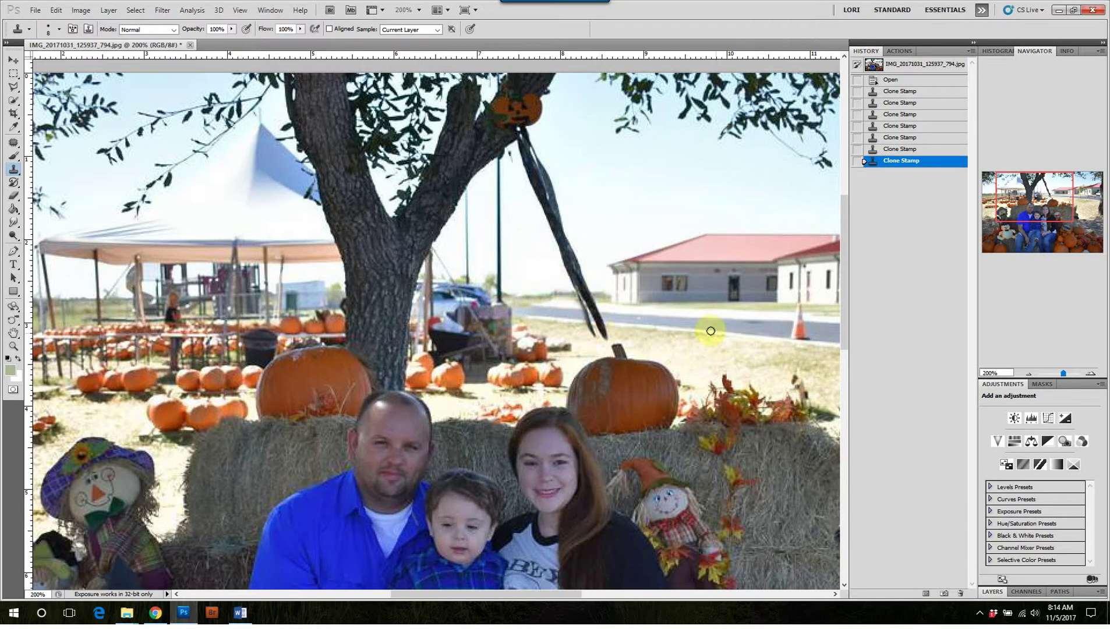
- View the whole photo at 100% and create a history snapshot of the retouched version
key("ctrl+minus")
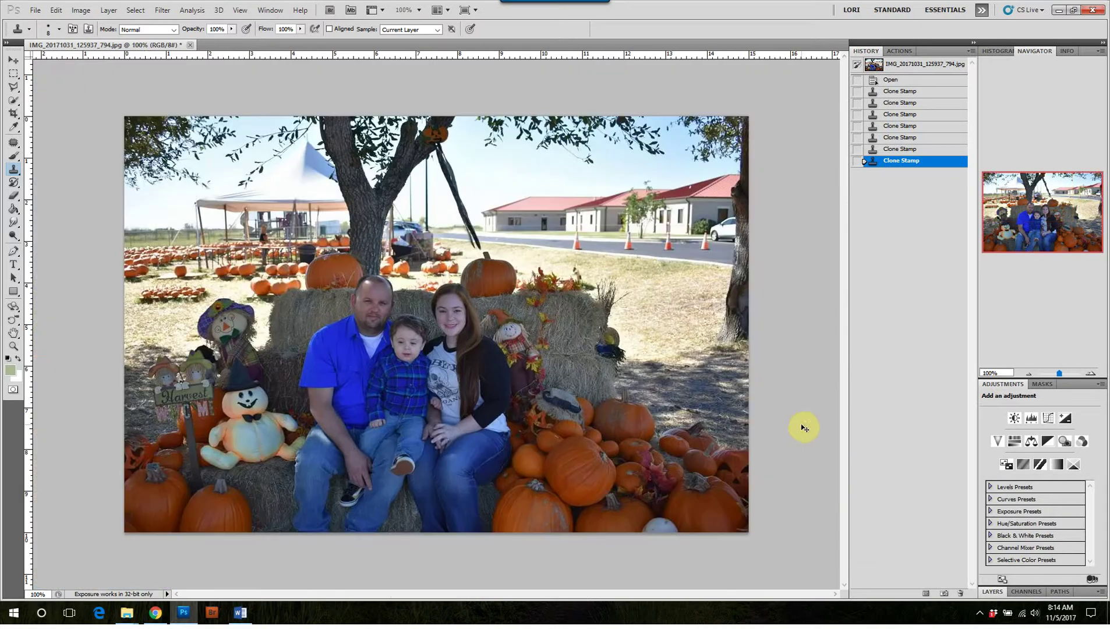
left_click(900, 51)
left_click(873, 51)
left_click(945, 593)
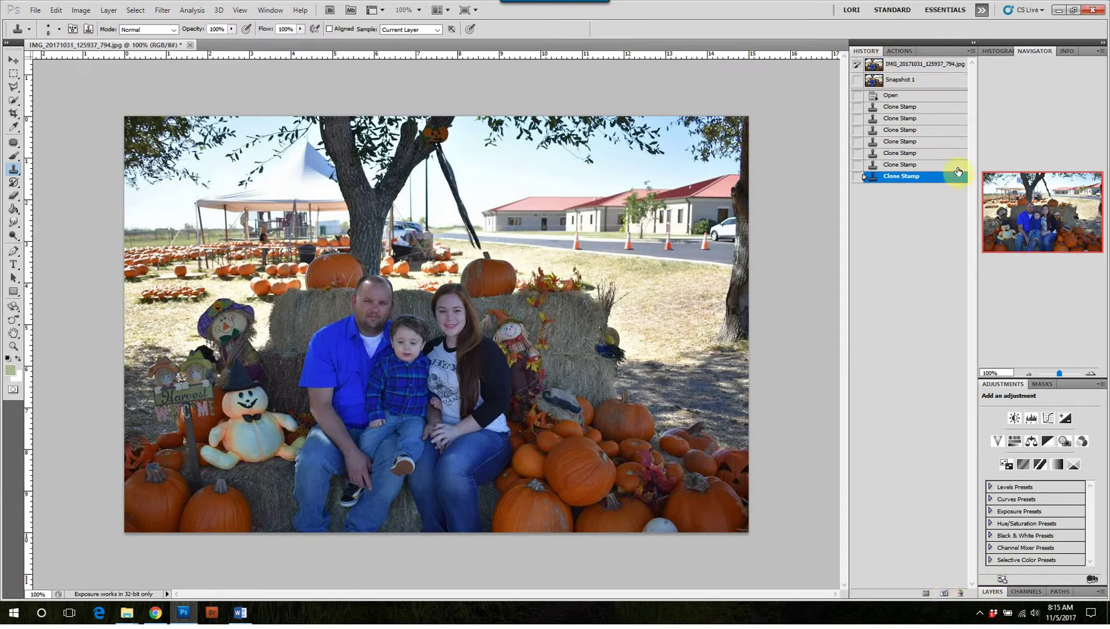
- Compare the original photo with Snapshot 1 in the history and return to the original state
left_click(918, 65)
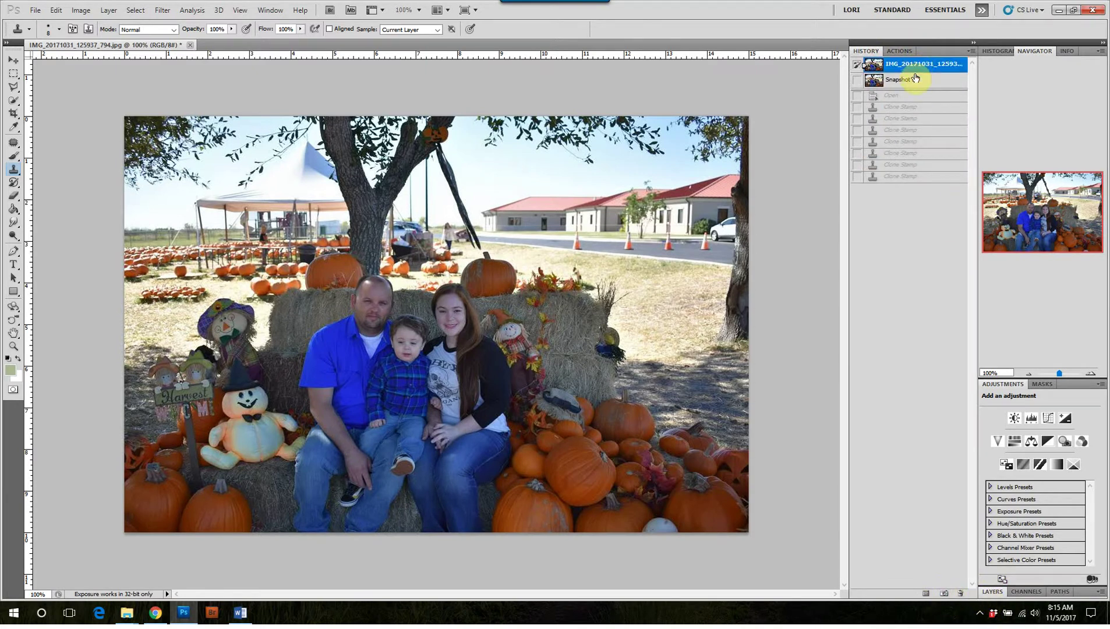
left_click(913, 80)
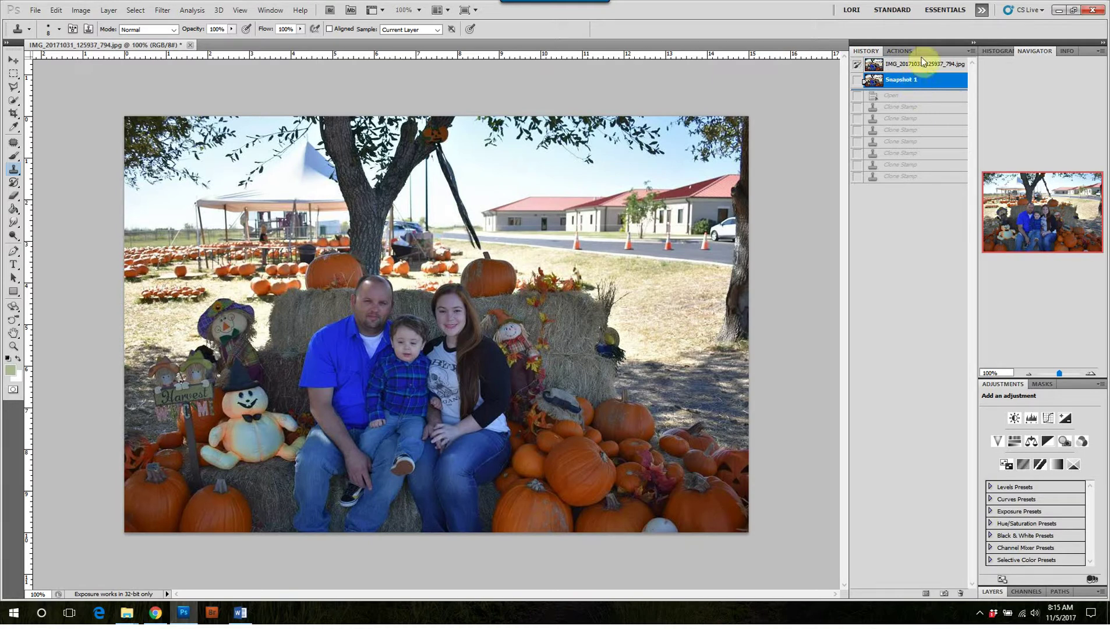
left_click(920, 63)
left_click(909, 81)
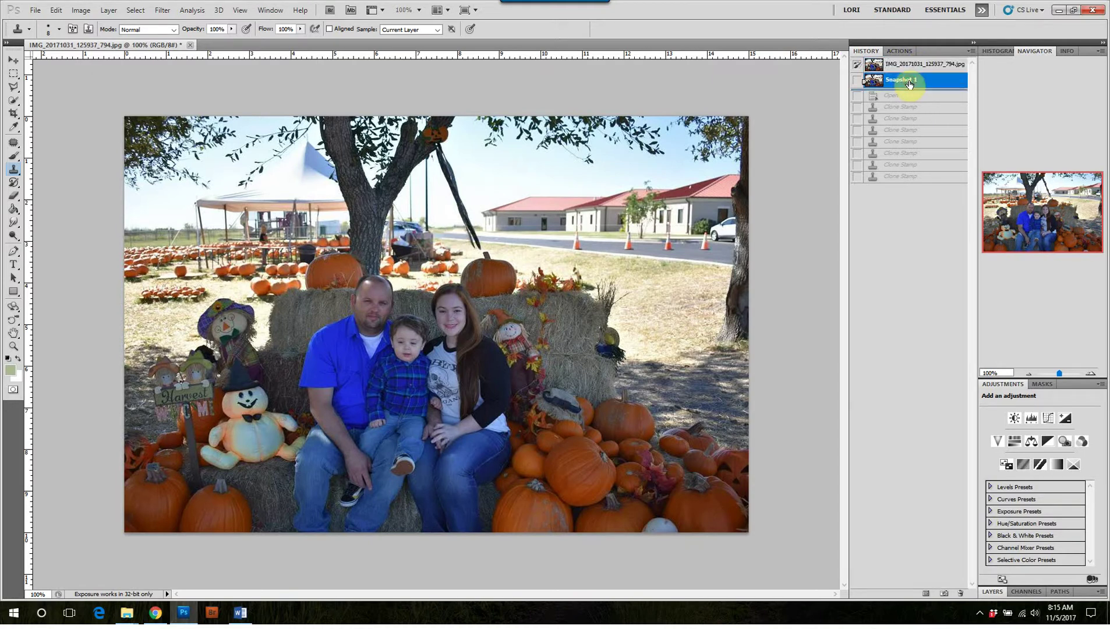
left_click(909, 68)
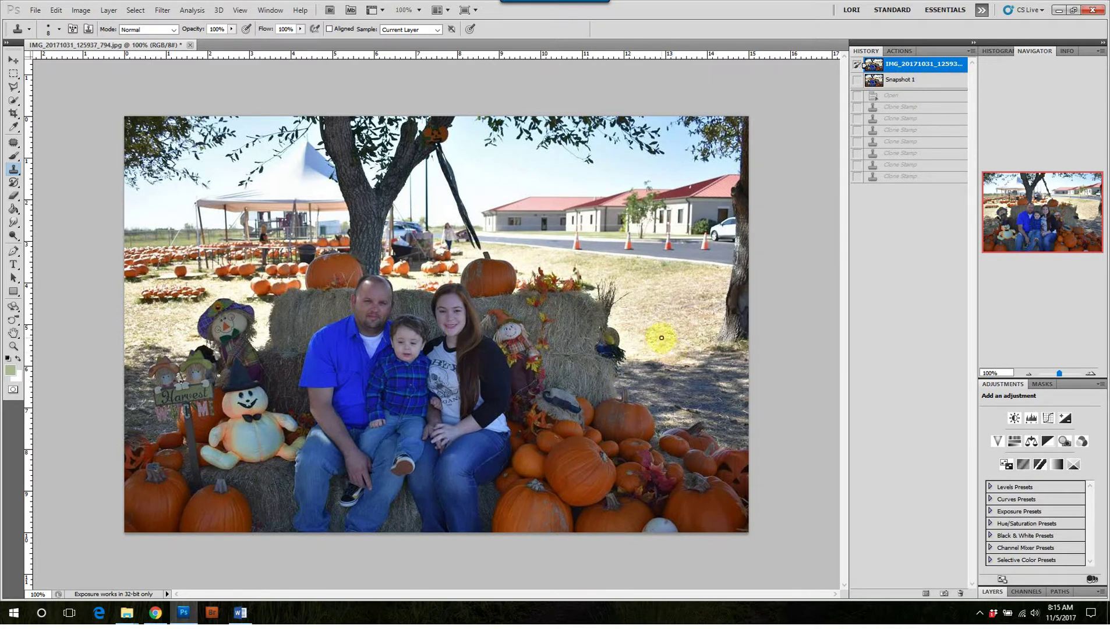
- Crop the photo closely around the family and nearby decorations, using the front image size of 15 by 10 in at 72 pixels/inch
key("c")
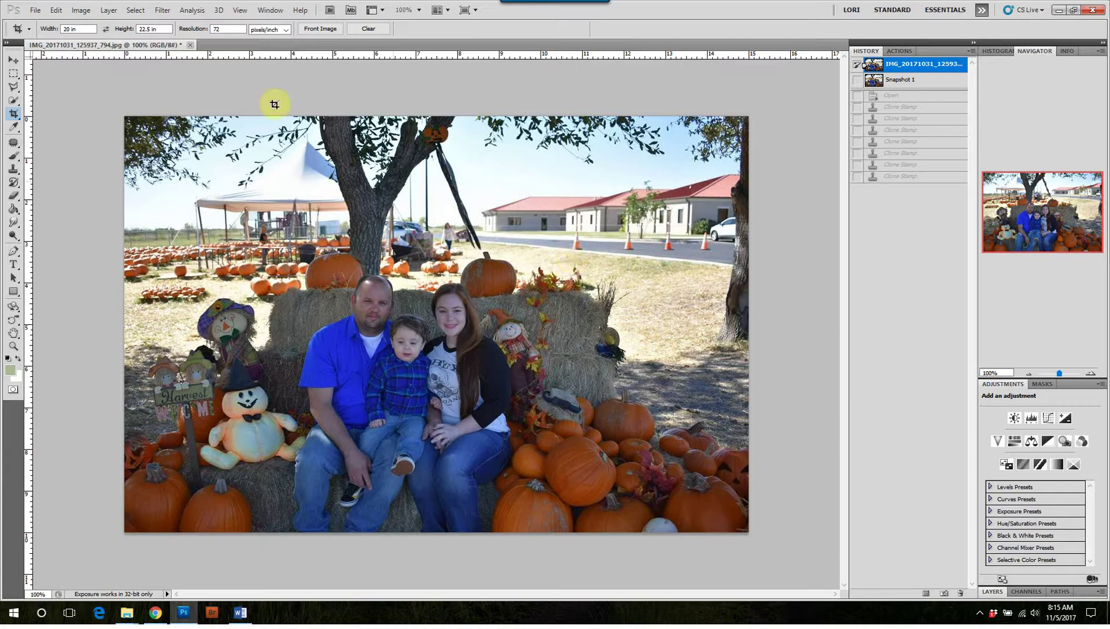
left_click(320, 29)
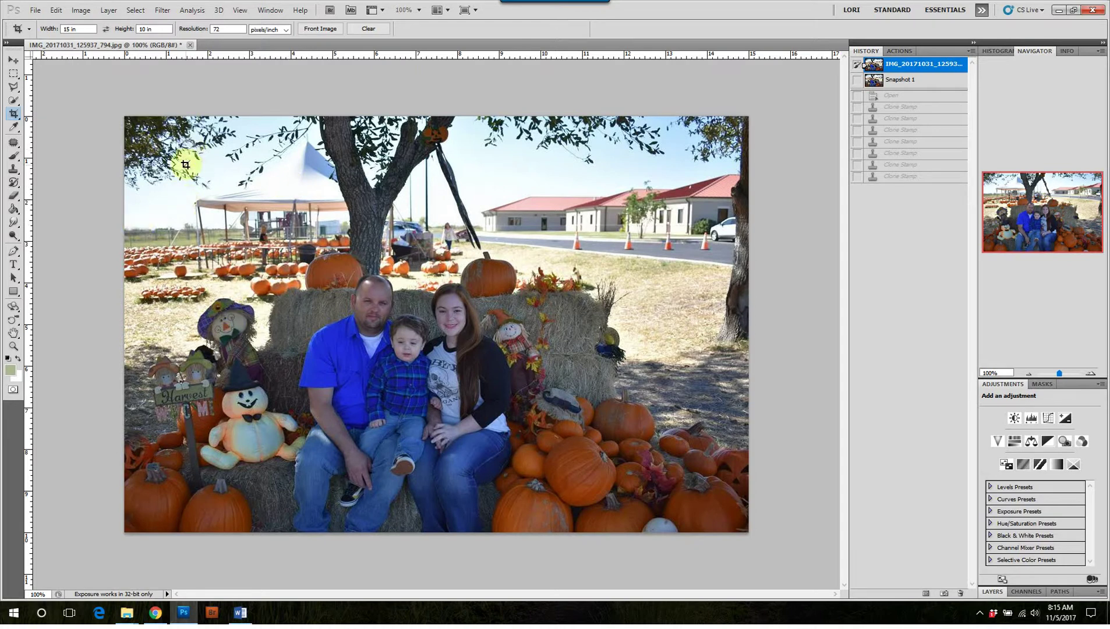
left_click_drag(181, 197, 634, 484)
left_click_drag(508, 405, 484, 455)
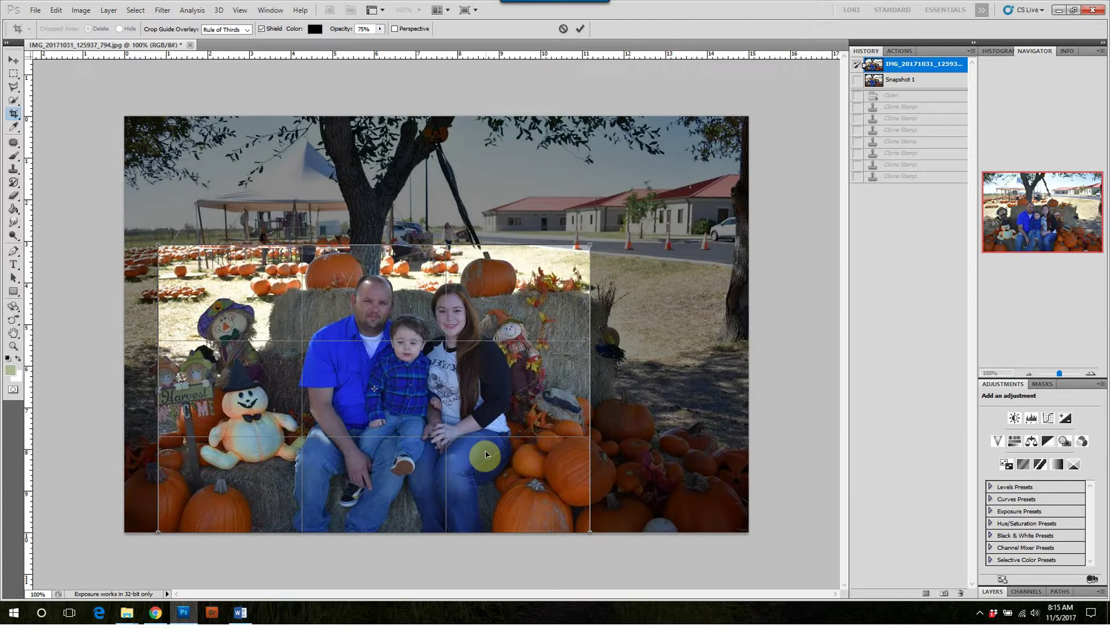
left_click_drag(486, 453, 514, 435)
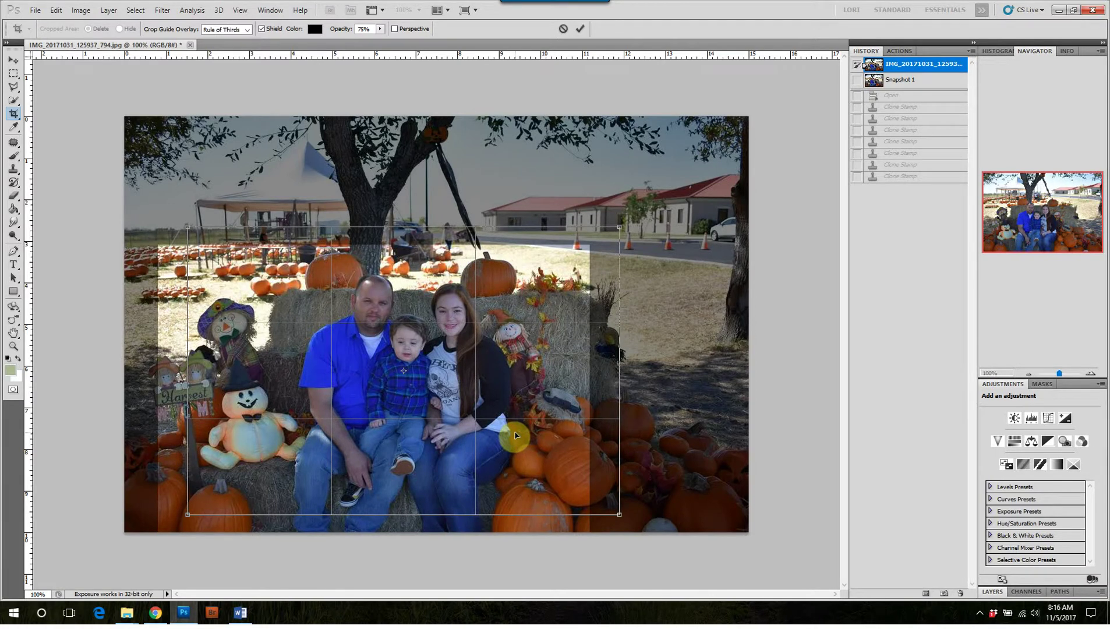
left_click_drag(514, 435, 413, 423)
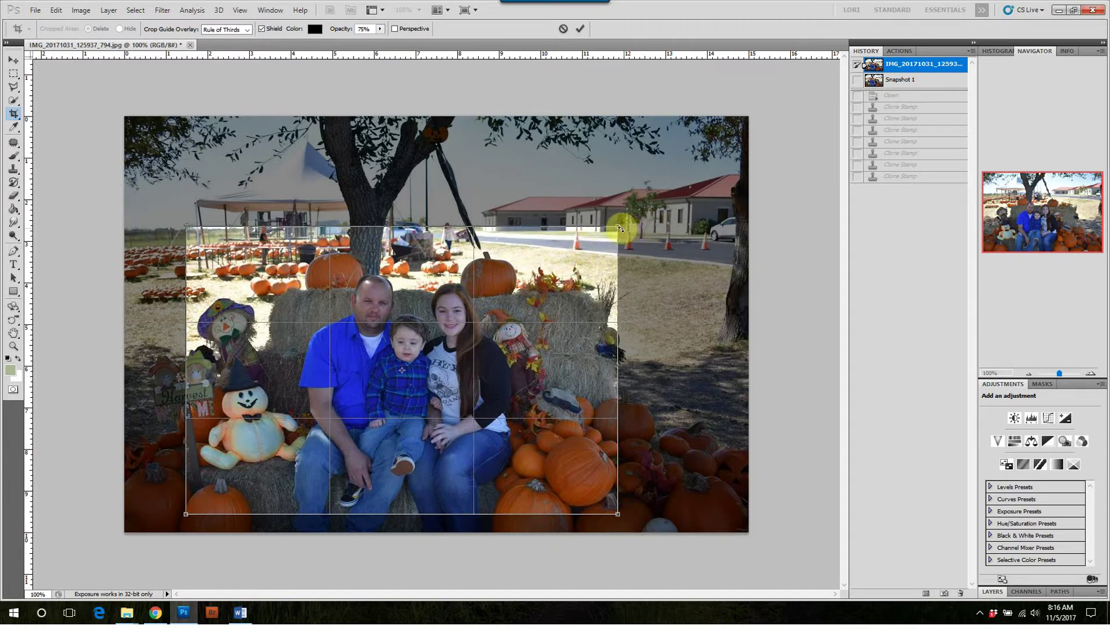
left_click_drag(616, 226, 602, 240)
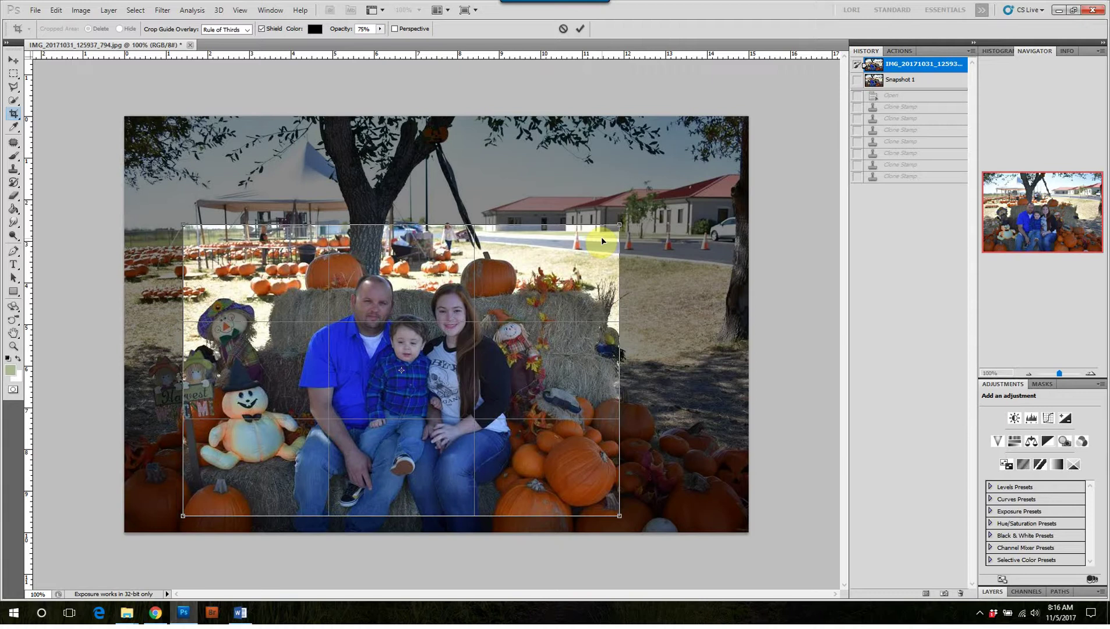
key("Return")
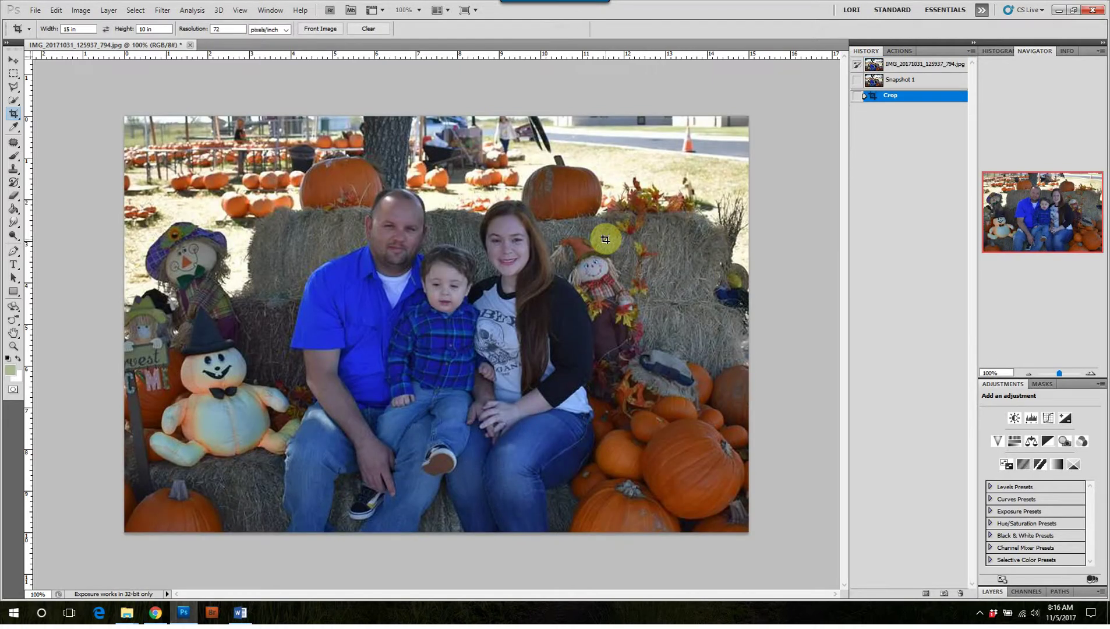
- Clone surrounding pumpkins and background over the person standing behind the pumpkin tables above the scarecrow
key("ctrl+plus")
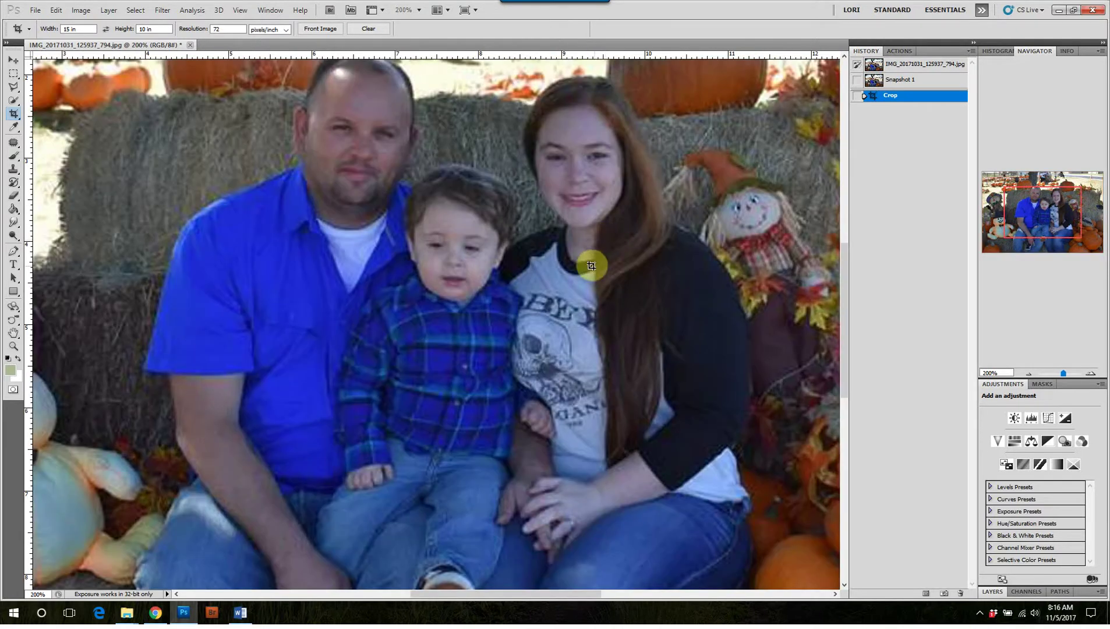
left_click_drag(571, 177, 689, 457)
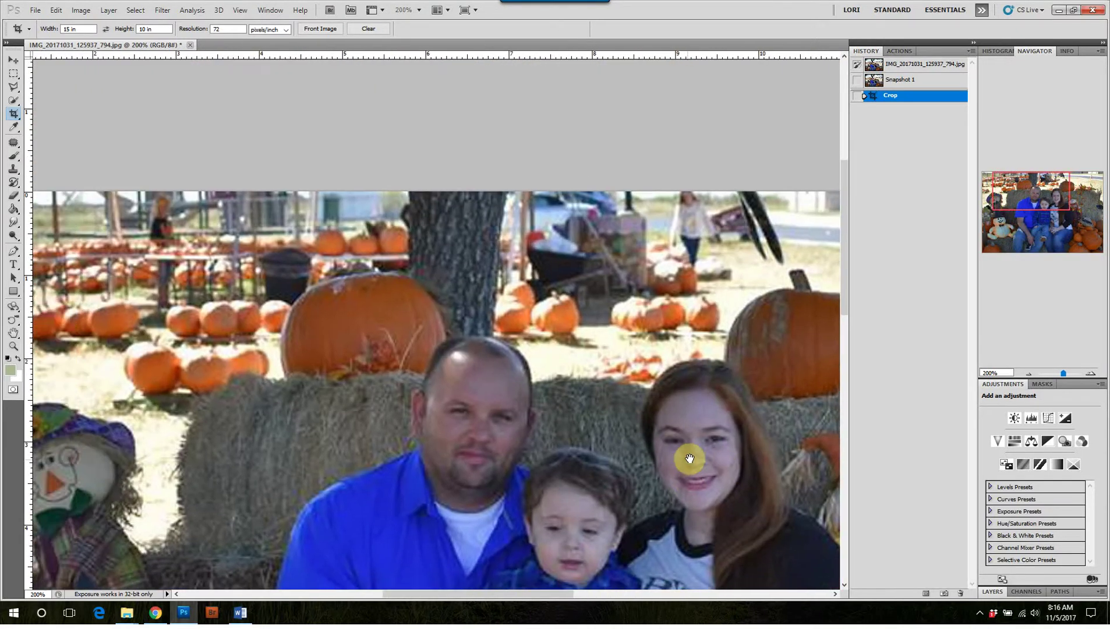
left_click_drag(559, 420, 592, 435)
key("s")
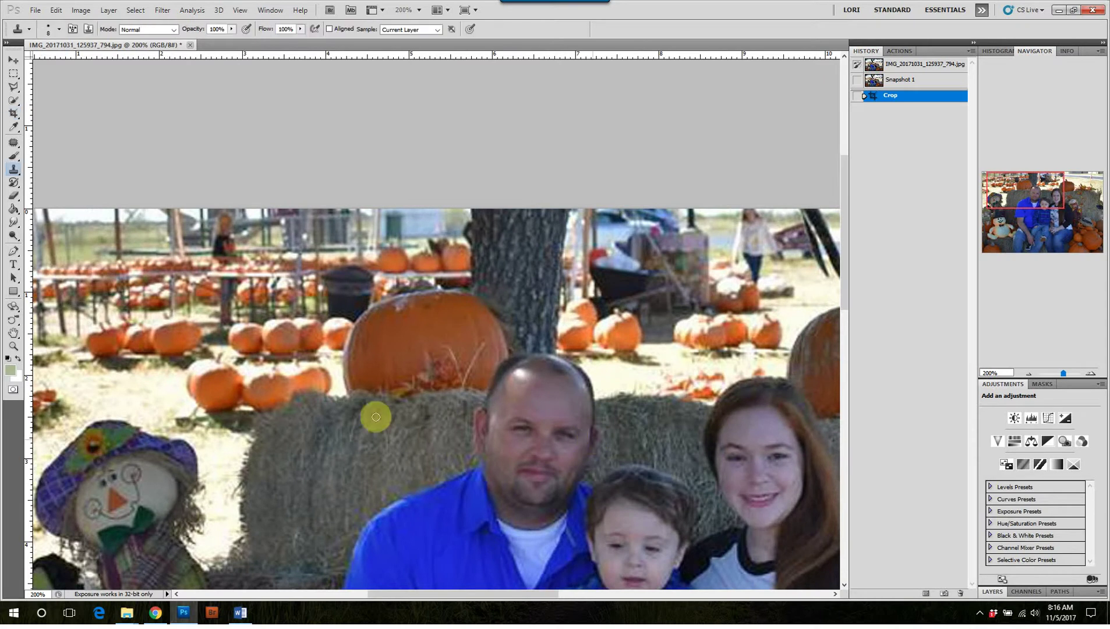
left_click_drag(191, 336, 301, 299)
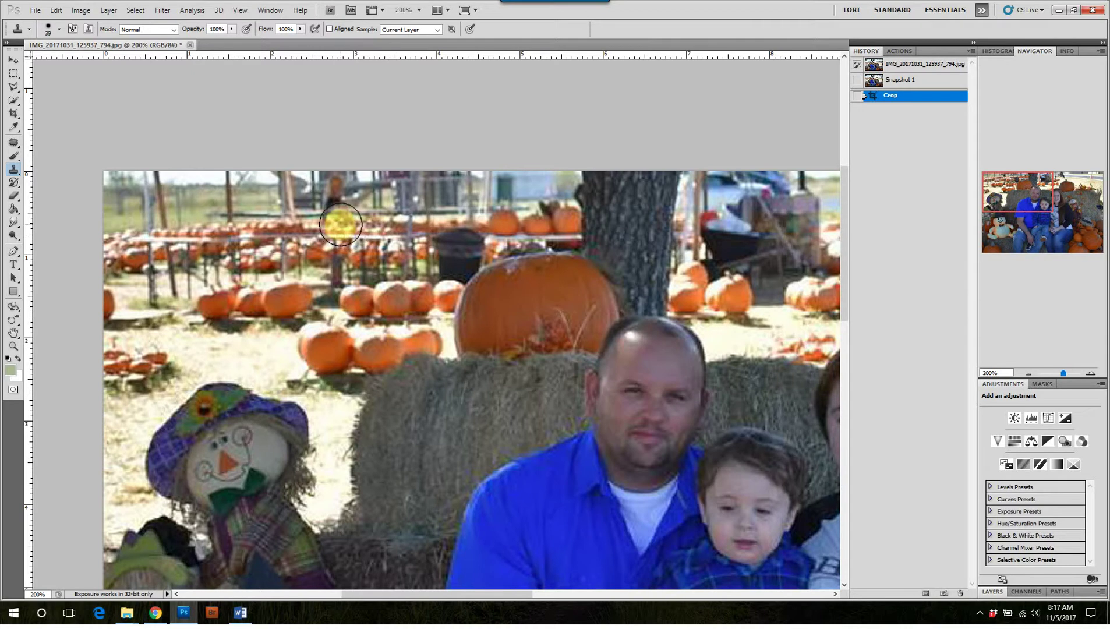
left_click(349, 258)
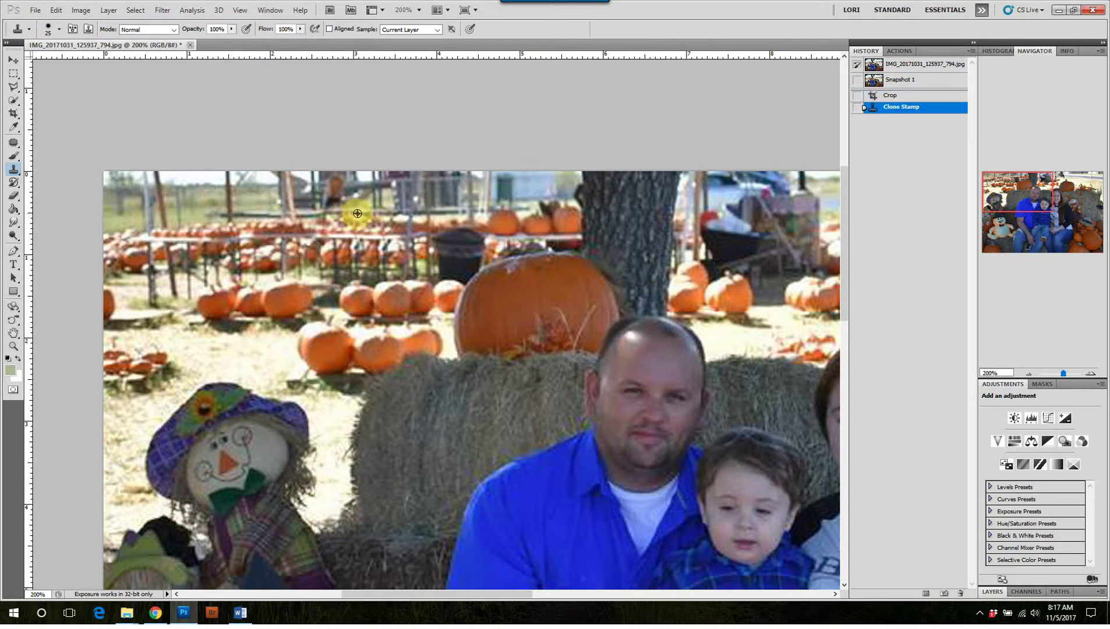
left_click(342, 208)
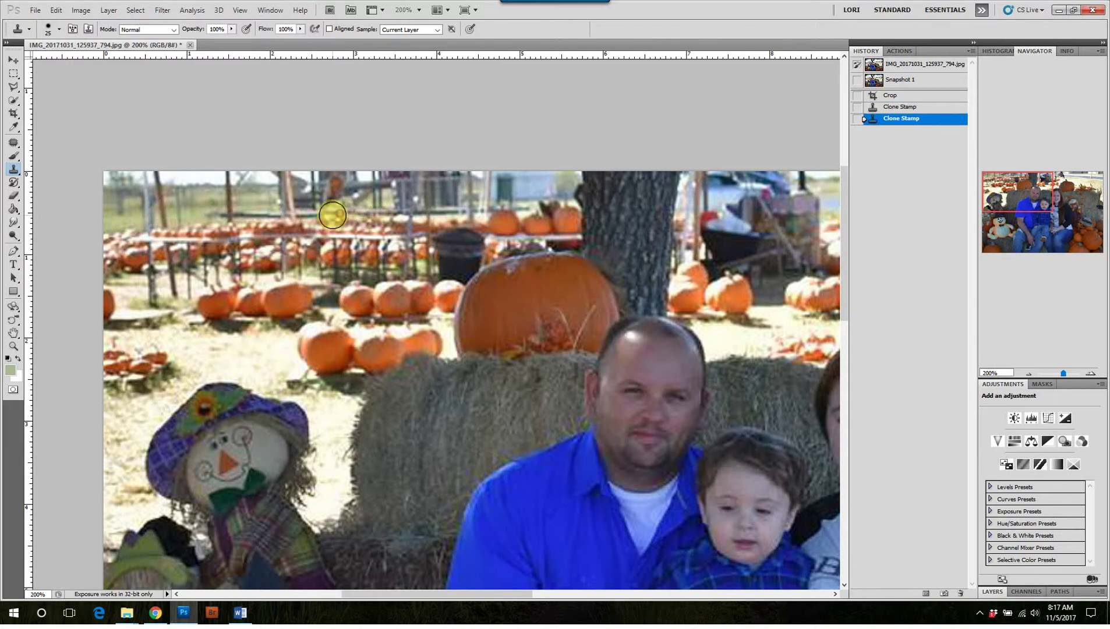
left_click(323, 214)
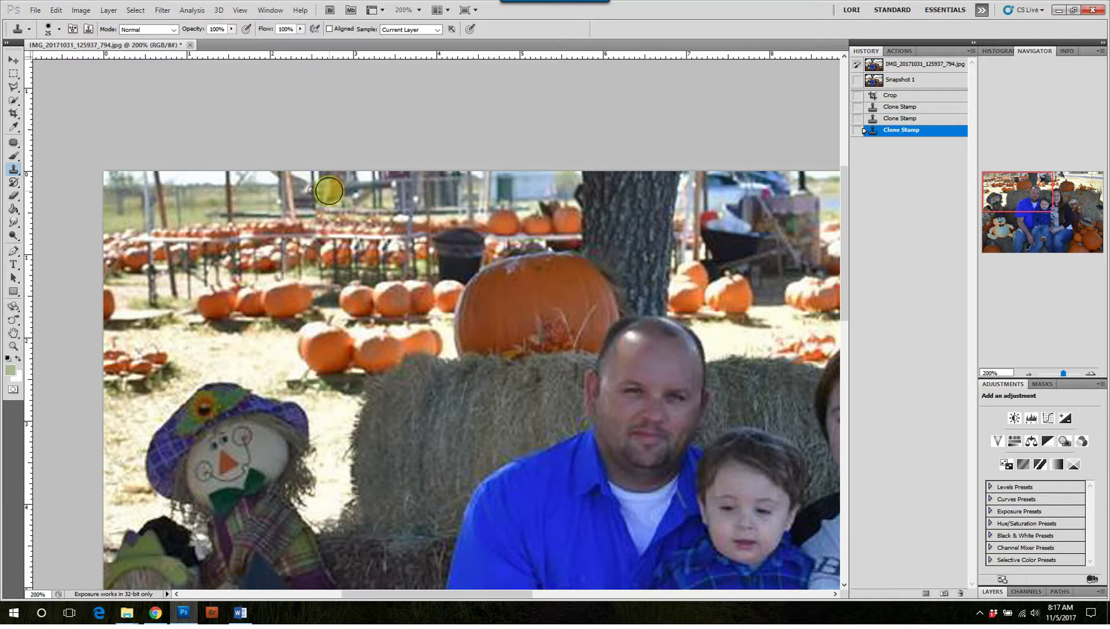
left_click(338, 181)
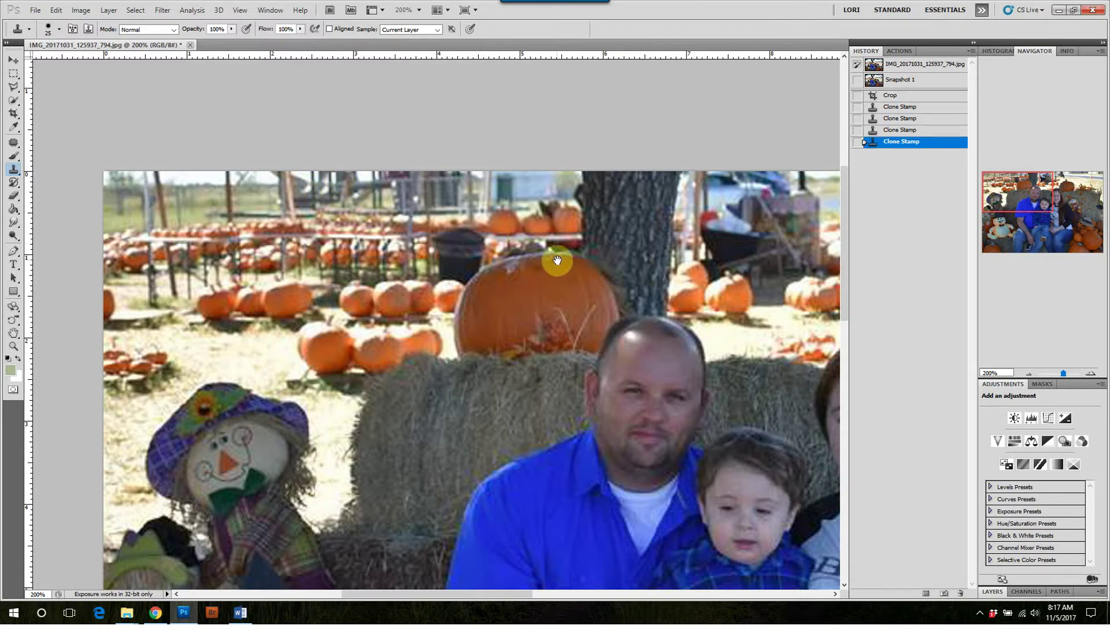
- Clone pumpkins over the black trash can behind the large pumpkin on the hay bale
mouse_move(549, 255)
left_mouse_down()
mouse_move(399, 236)
mouse_move(359, 257)
left_mouse_up()
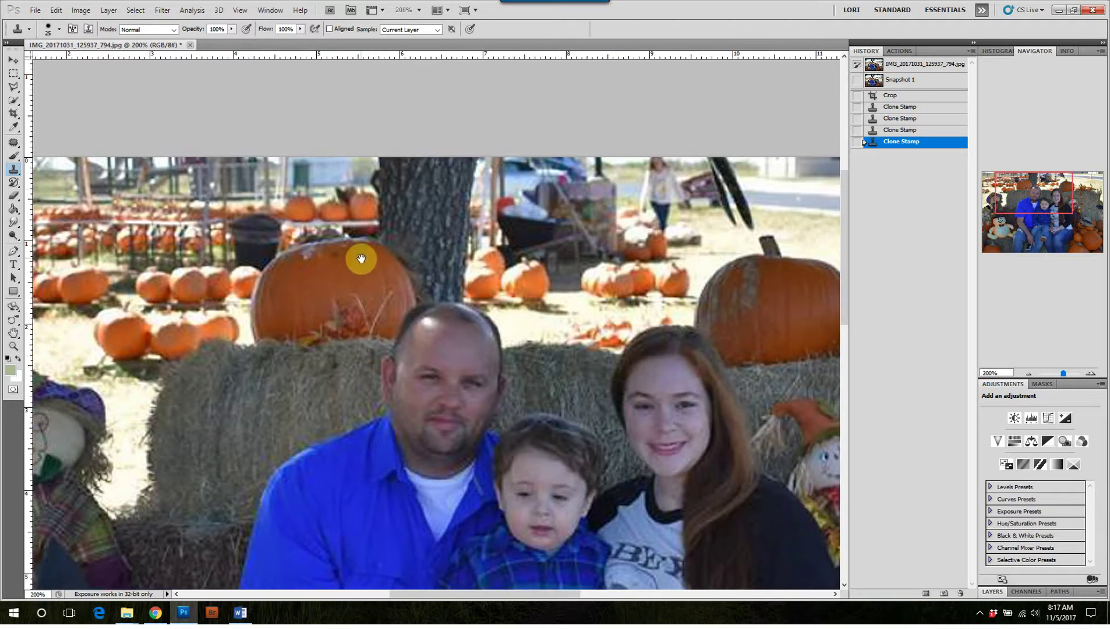
left_click_drag(236, 243, 240, 242)
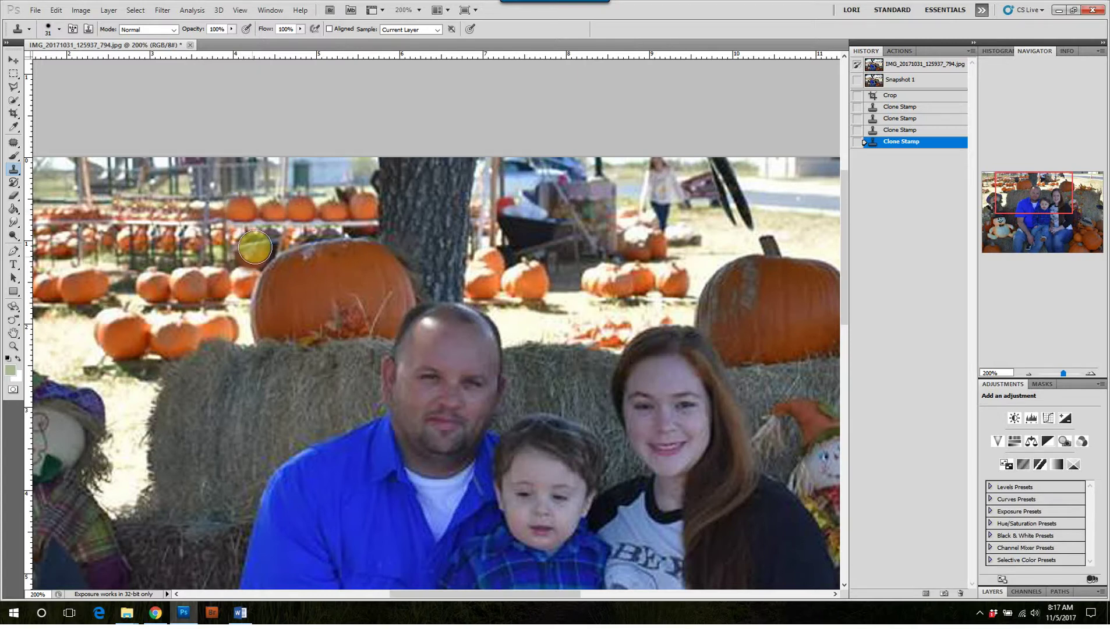
left_click(256, 254)
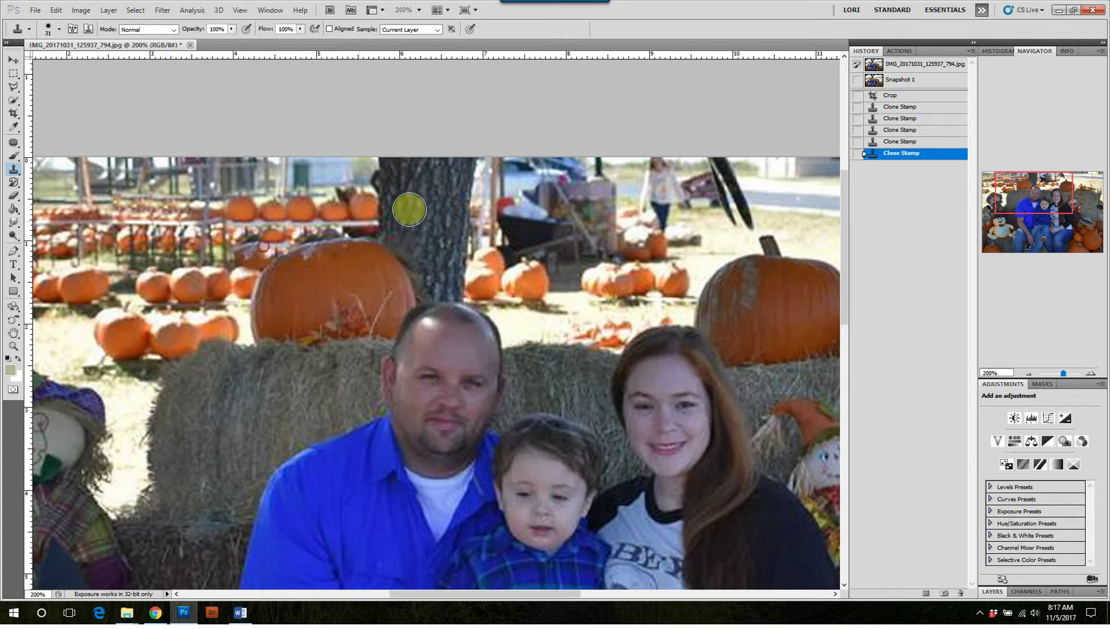
- Clone nearby background over the leftover marks above the pumpkin row, just left of the large tree trunk
left_click_drag(466, 198, 355, 222)
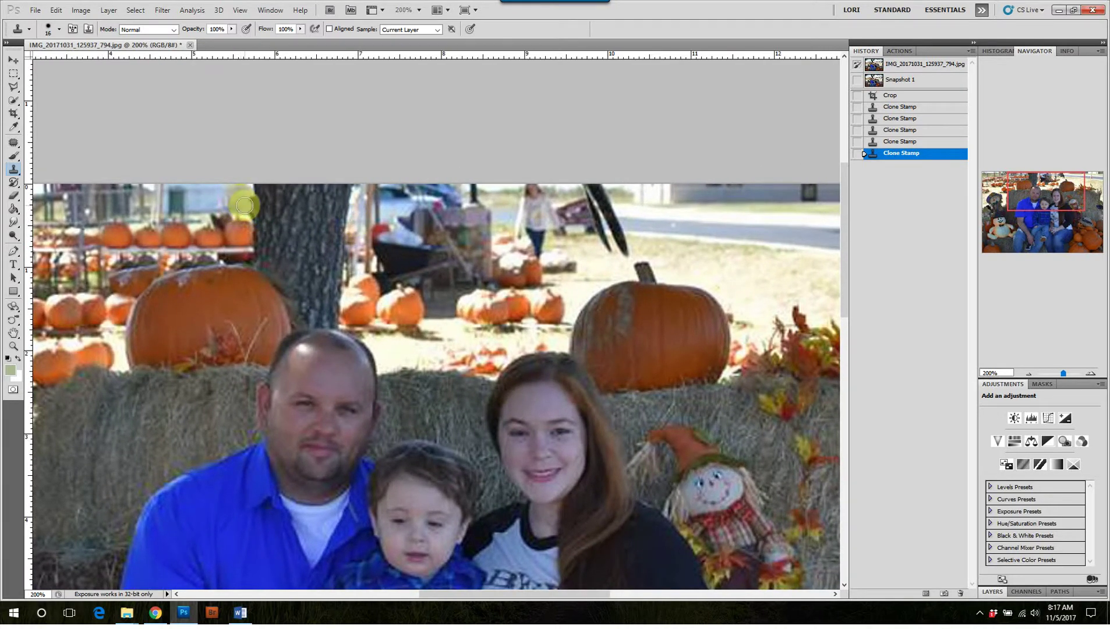
left_click(245, 204)
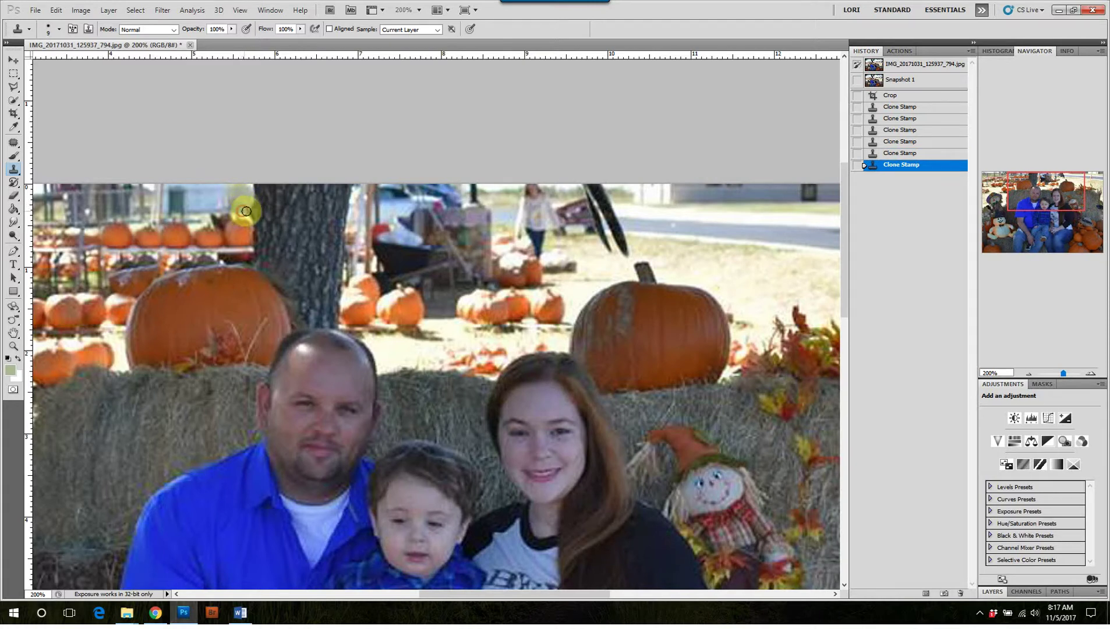
left_click(245, 216)
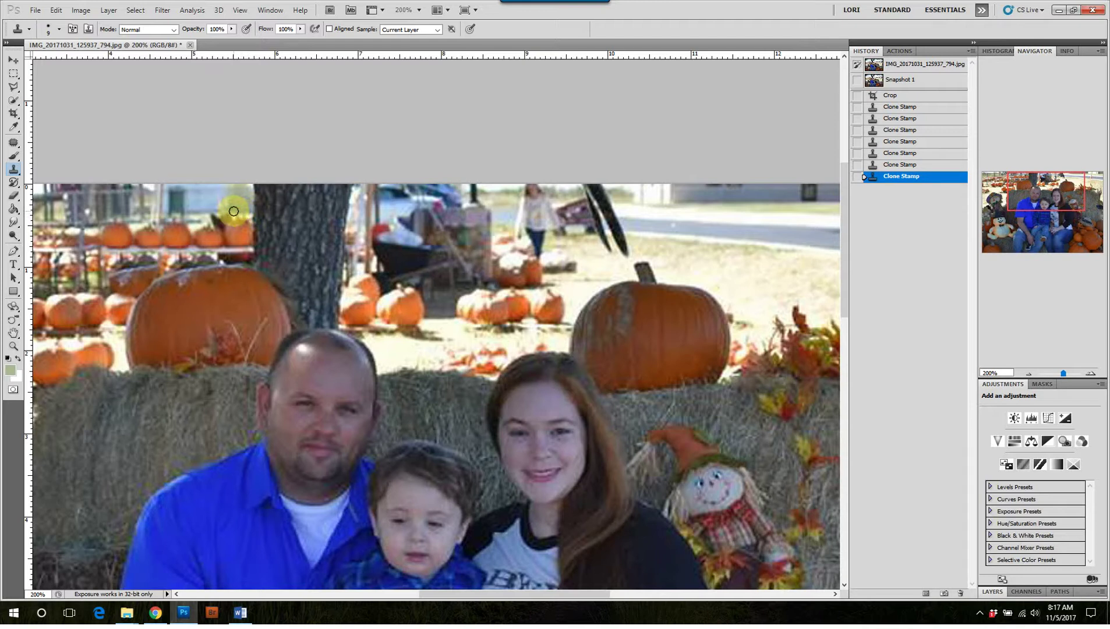
left_click(195, 212, "alt")
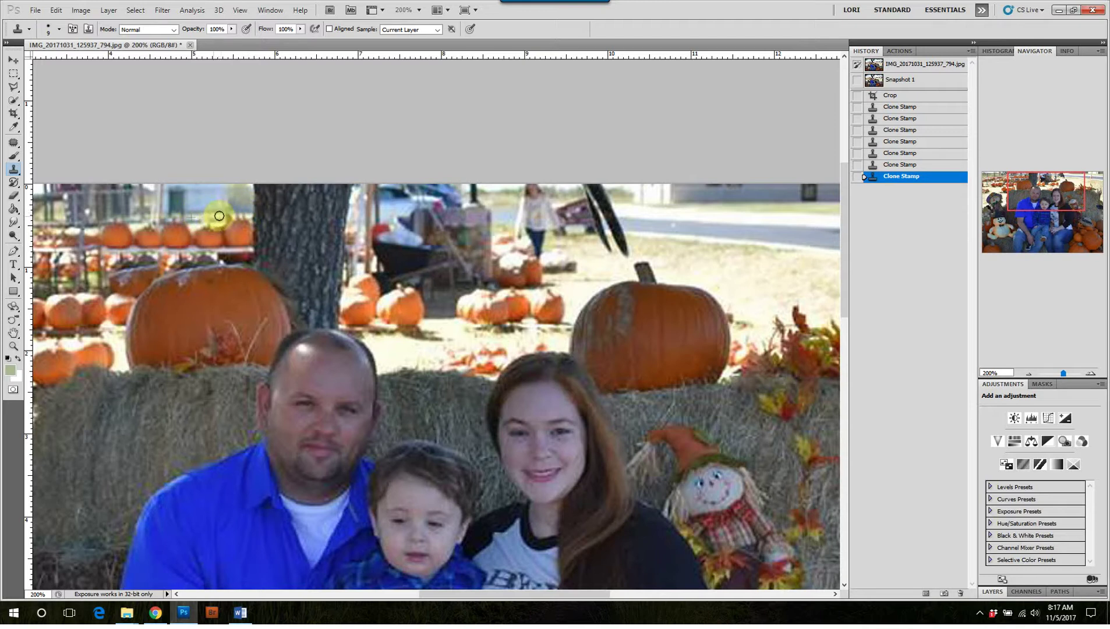
left_click(226, 216)
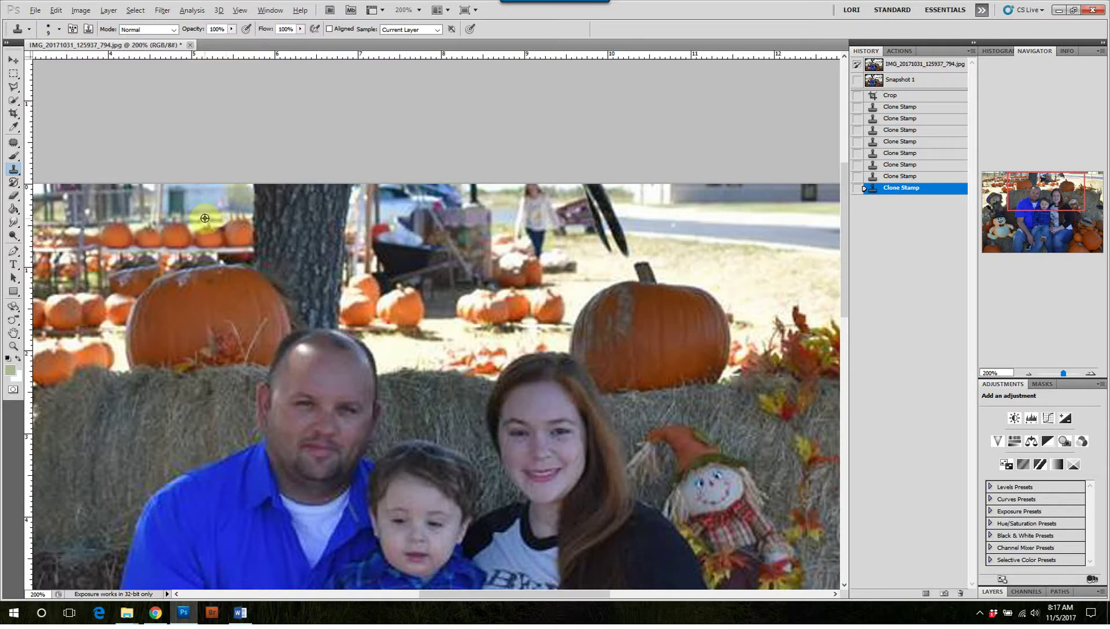
left_click(208, 219, "alt")
left_click(265, 207)
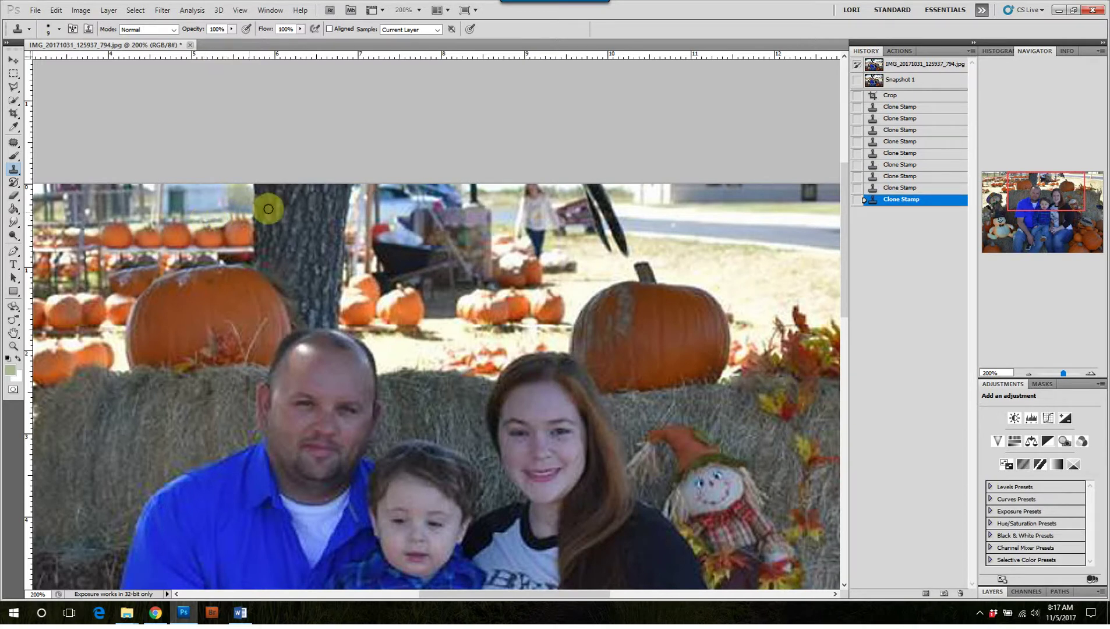
- Clone the pumpkin rows and tree trunk from the left of the tree over the wheelbarrow and parked vehicle on its right
mouse_move(429, 232)
left_mouse_down()
mouse_move(283, 242)
mouse_move(298, 268)
mouse_move(470, 267)
left_mouse_up()
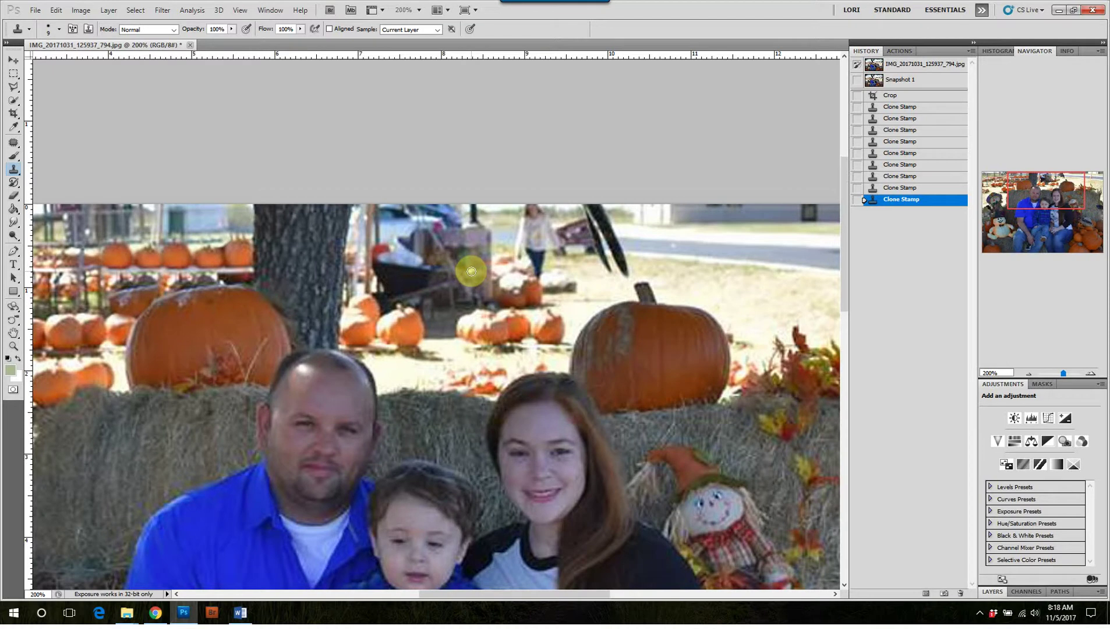
left_click_drag(201, 243, 225, 245)
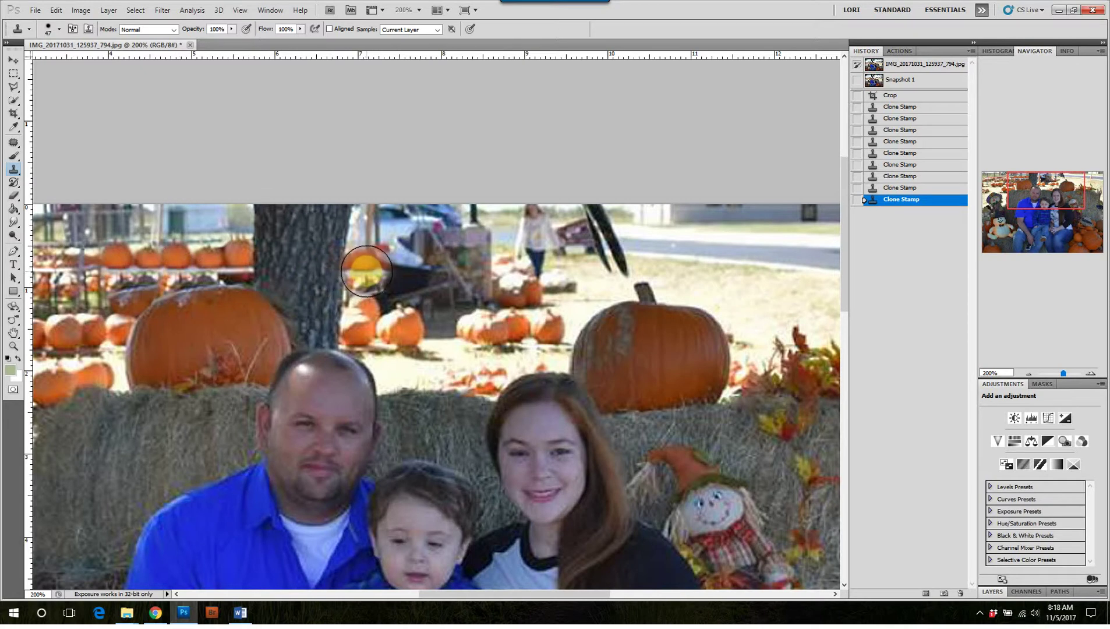
mouse_move(368, 269)
left_mouse_down()
mouse_move(407, 266)
mouse_move(381, 267)
mouse_move(382, 220)
mouse_move(374, 226)
mouse_move(438, 221)
mouse_move(413, 241)
mouse_move(418, 253)
mouse_move(406, 252)
mouse_move(422, 263)
mouse_move(414, 278)
mouse_move(399, 284)
mouse_move(438, 278)
mouse_move(445, 317)
mouse_move(449, 211)
left_mouse_up()
right_click(488, 245, "alt")
right_click(487, 242, "alt")
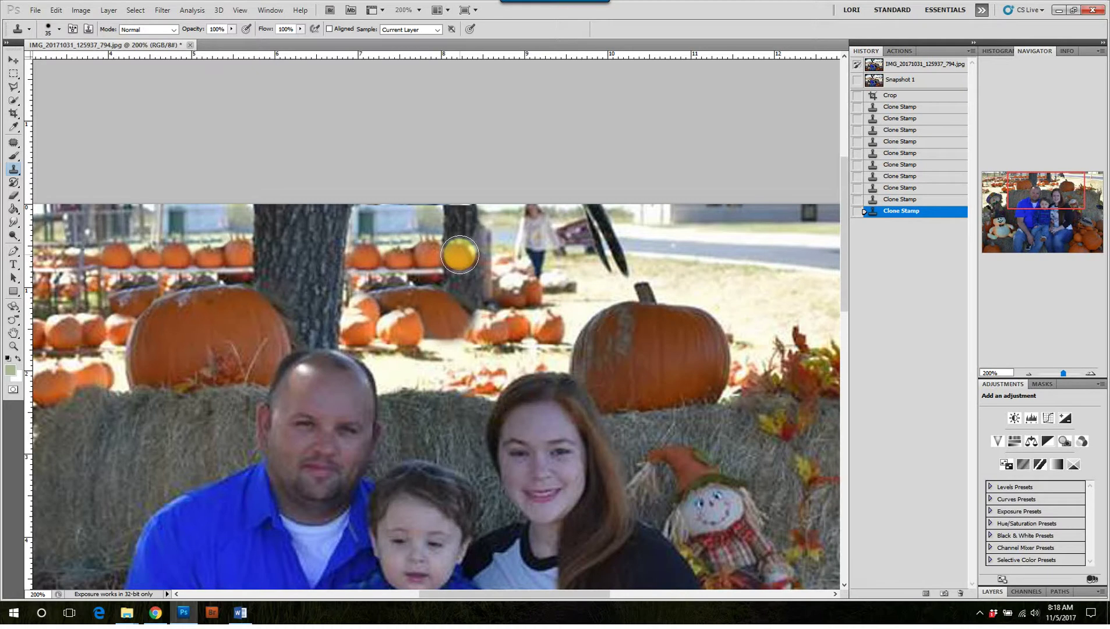
- With a smaller brush, clone background and bark along the photo's upper edge between the original and the cloned trunk
key("[")
key("[")
key("[")
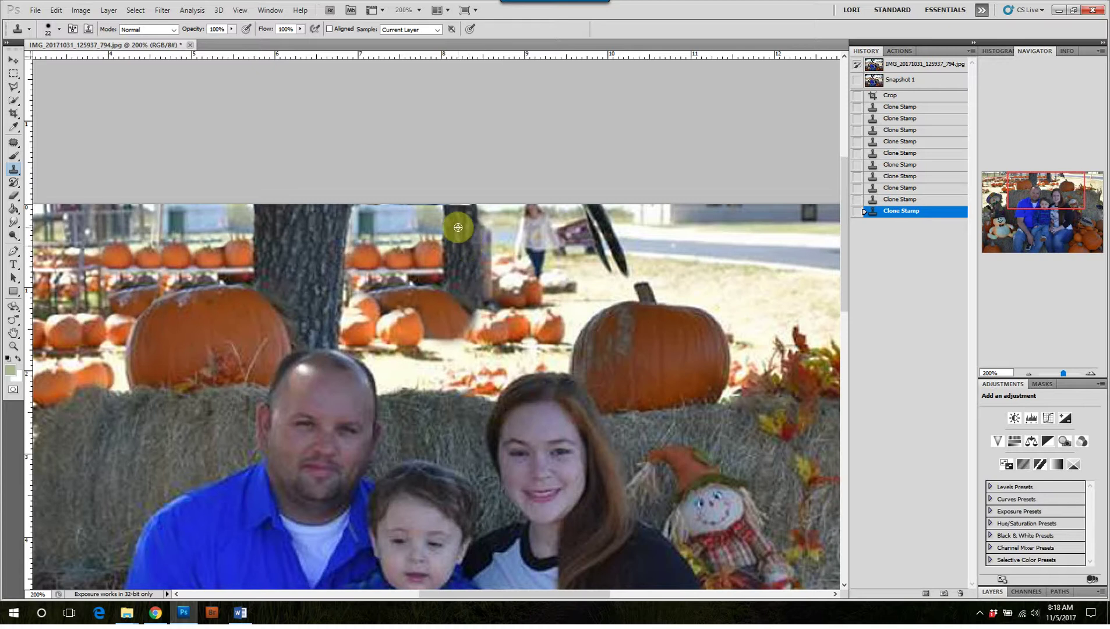
mouse_move(464, 208)
left_mouse_down()
mouse_move(431, 221)
mouse_move(455, 229)
mouse_move(436, 210)
left_mouse_up()
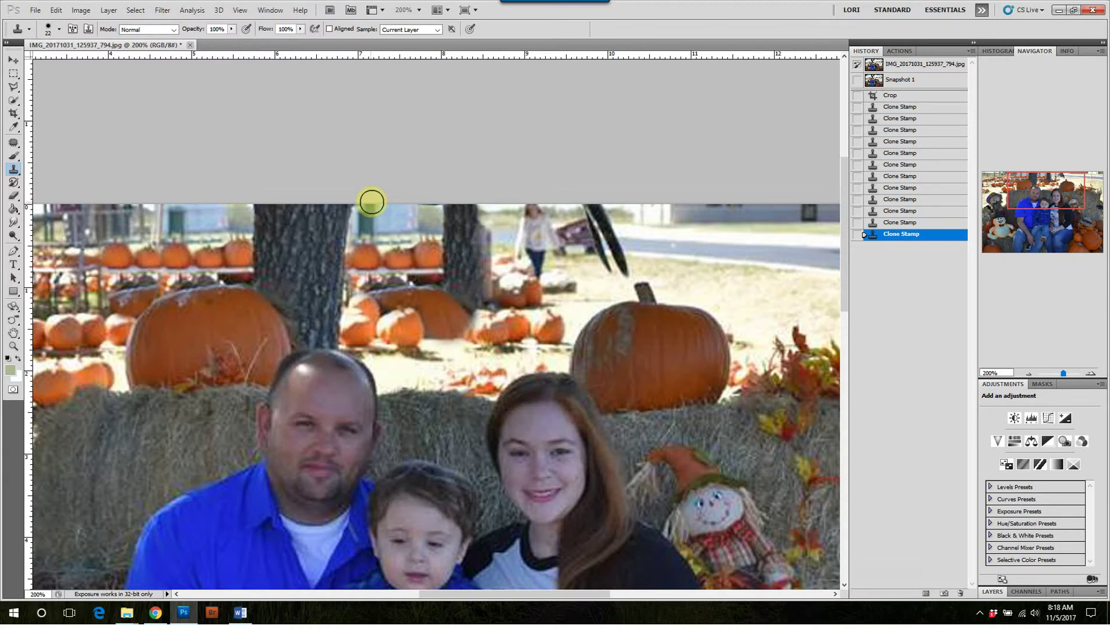
left_click_drag(373, 206, 426, 210)
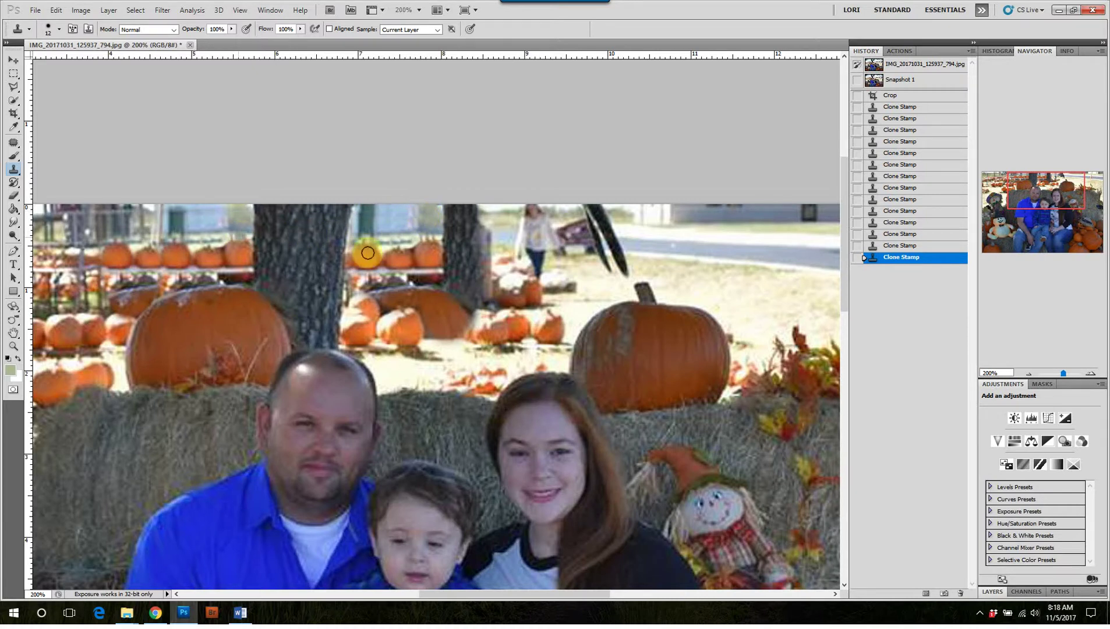
- Clone out the remaining spots in the background above the pumpkins between the two trunks
left_click(421, 239)
left_click(415, 237)
left_click(407, 233, "alt")
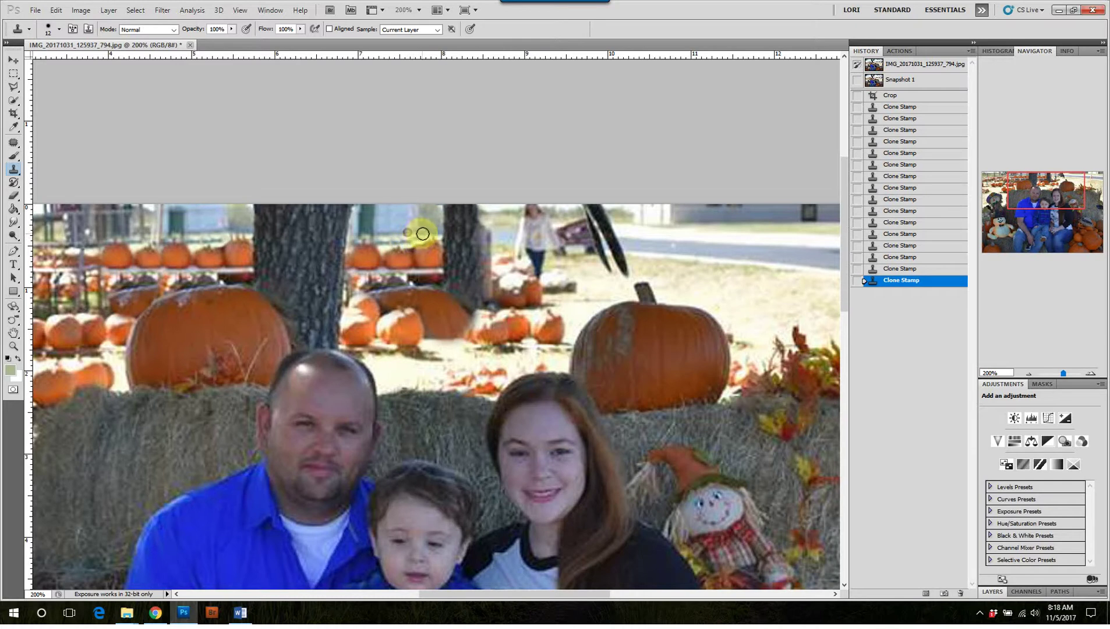
left_click(425, 211)
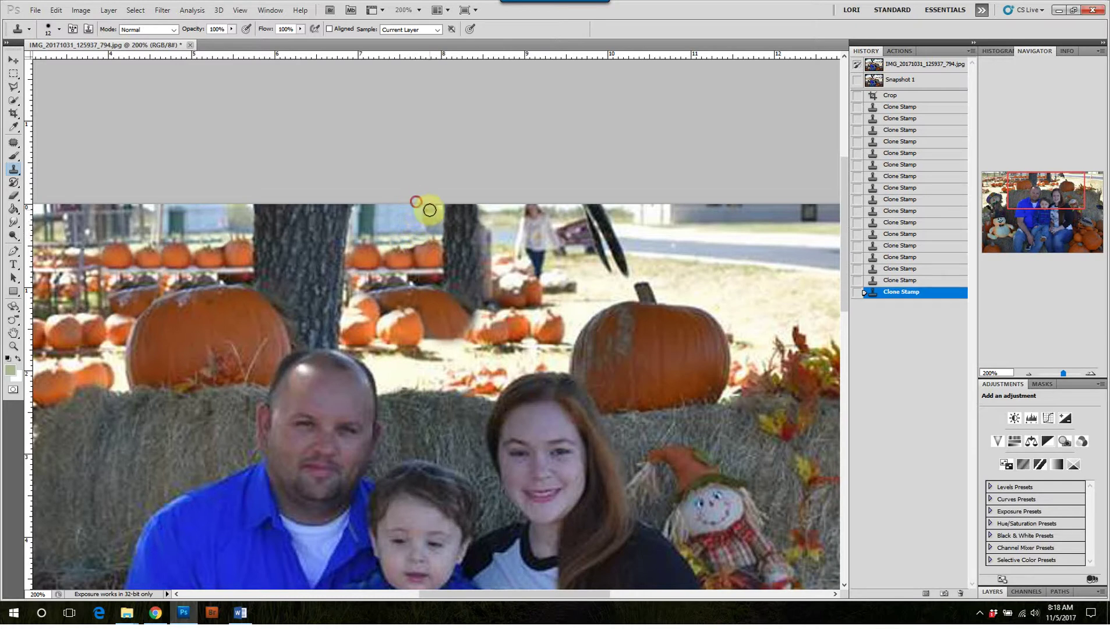
- Clone the grass and road edge over the dark vehicle beside the woman walking in the background
left_click(568, 230)
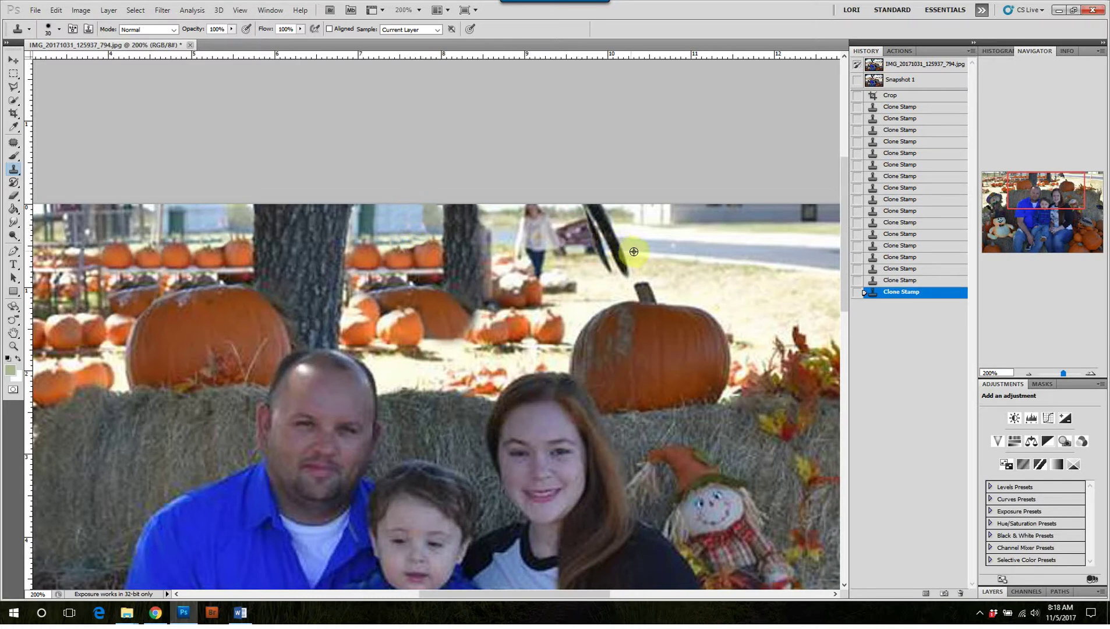
left_click(653, 256, "alt")
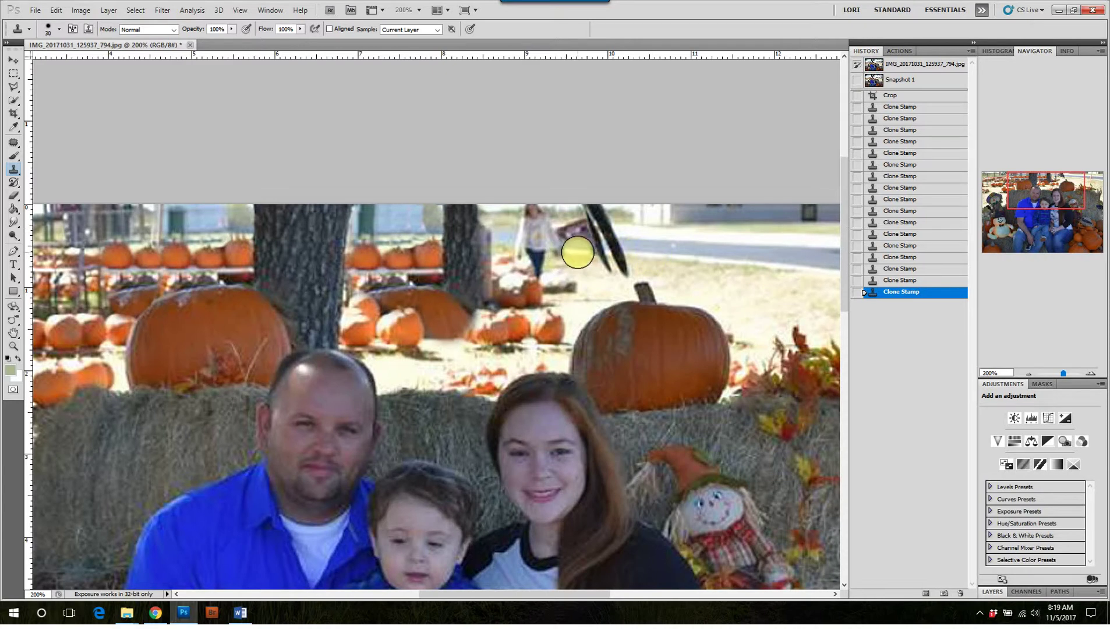
mouse_move(579, 253)
left_mouse_down()
mouse_move(563, 251)
mouse_move(569, 228)
mouse_move(577, 251)
left_mouse_up()
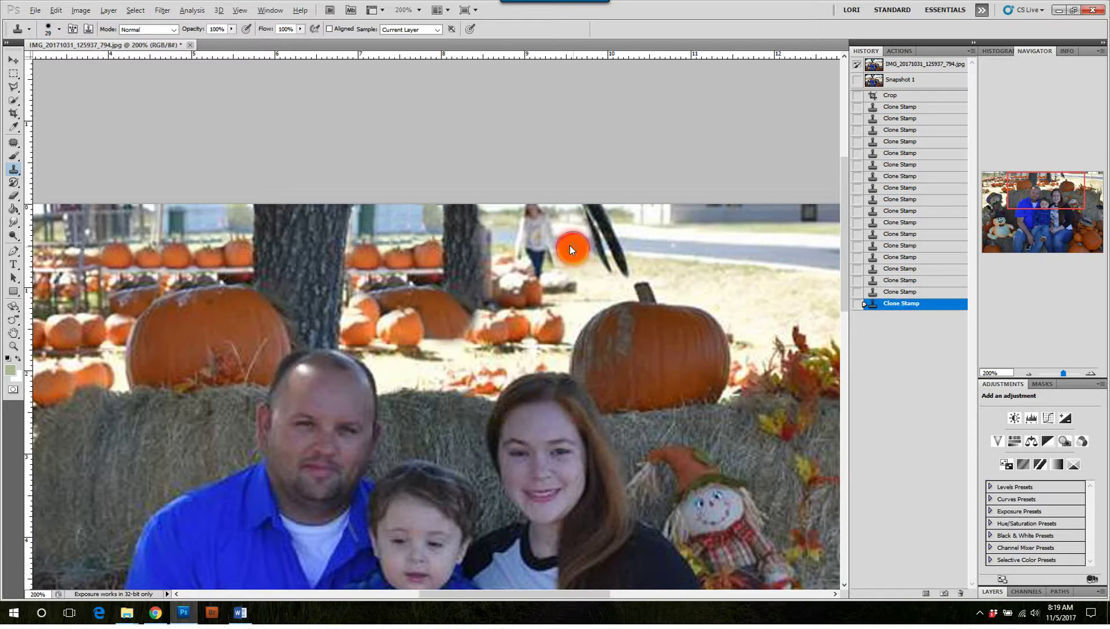
- Clone the nearby road and grass over the head and upper body of the woman walking in the background
key("bracketleft")
mouse_move(540, 234)
left_mouse_down()
mouse_move(549, 232)
mouse_move(523, 225)
mouse_move(532, 222)
left_mouse_up()
left_click(509, 225, "alt")
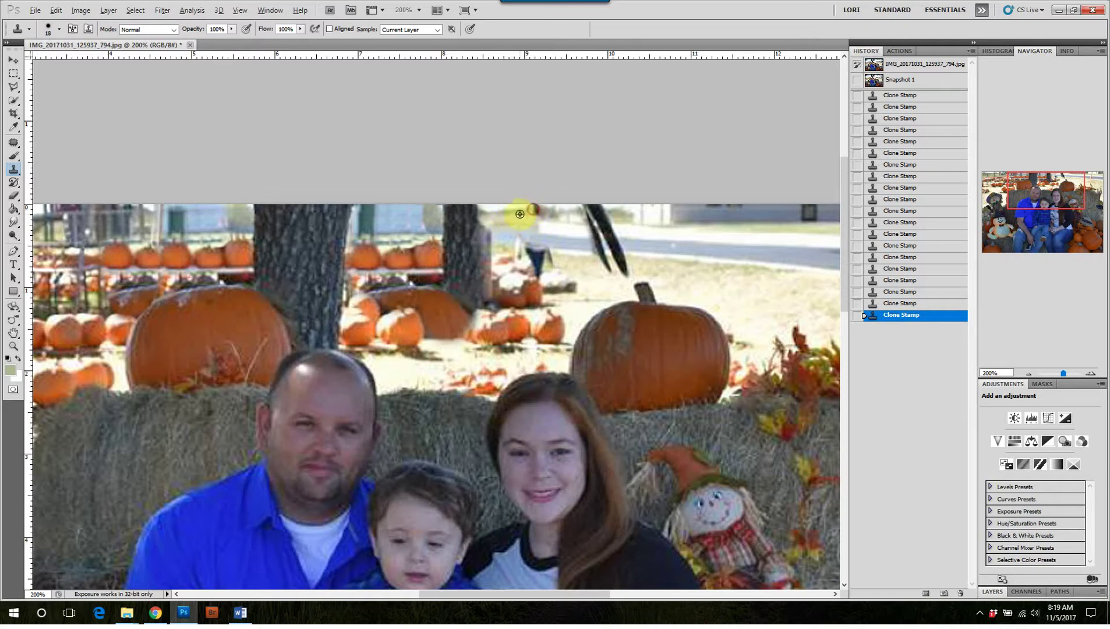
left_click(537, 212)
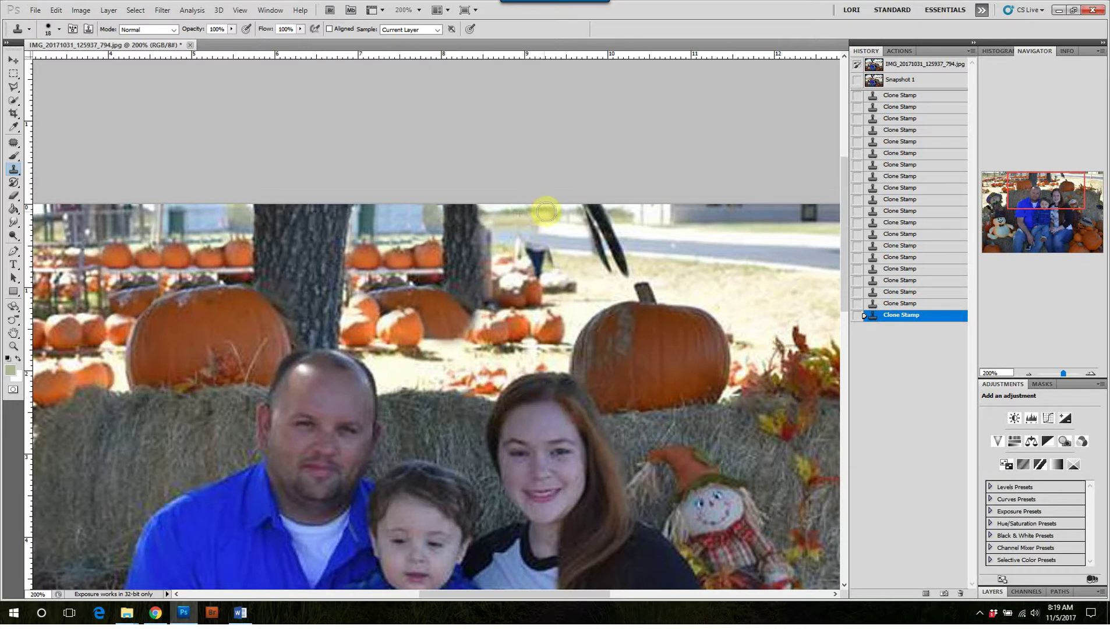
- Rebuild the road and grass edges with the Clone Stamp where the walking woman's upper body was
left_click(550, 230, "alt")
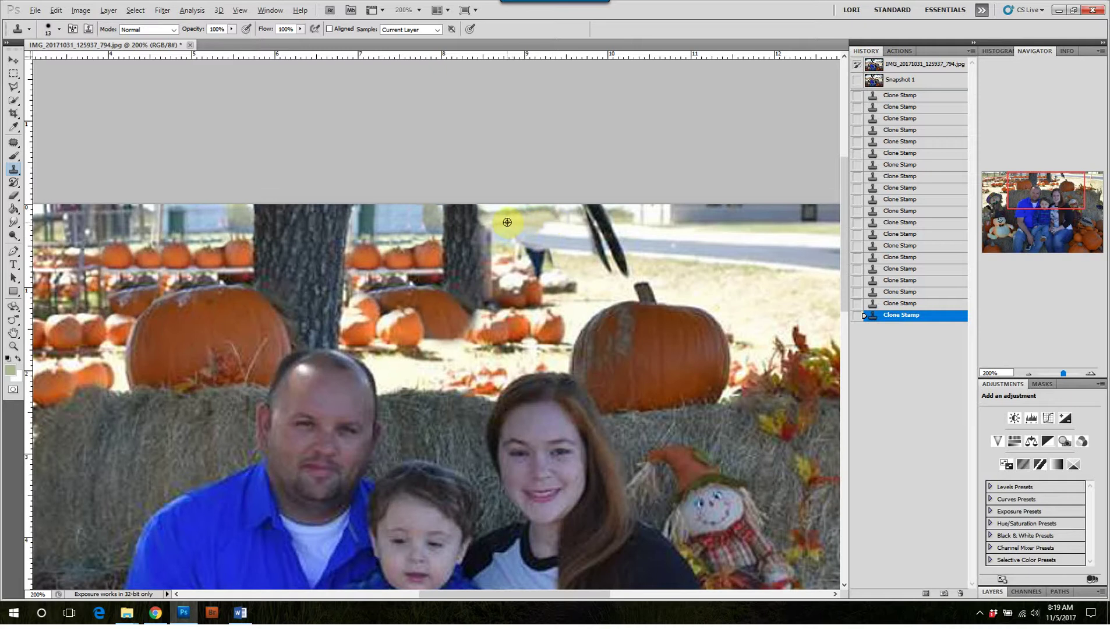
left_click_drag(535, 223, 556, 222)
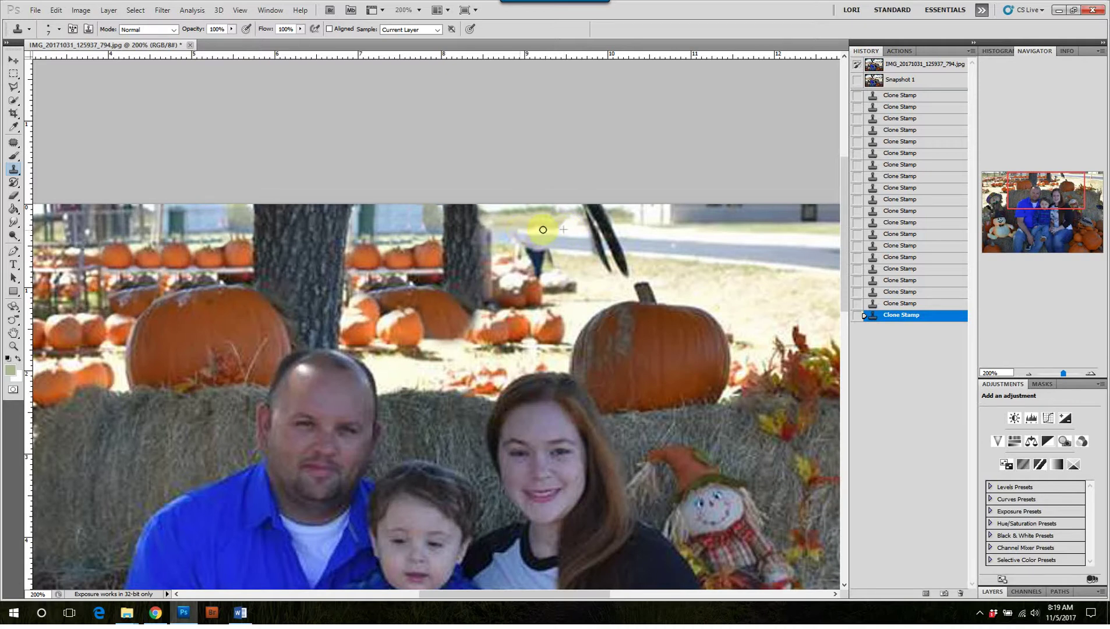
left_click_drag(552, 231, 560, 231)
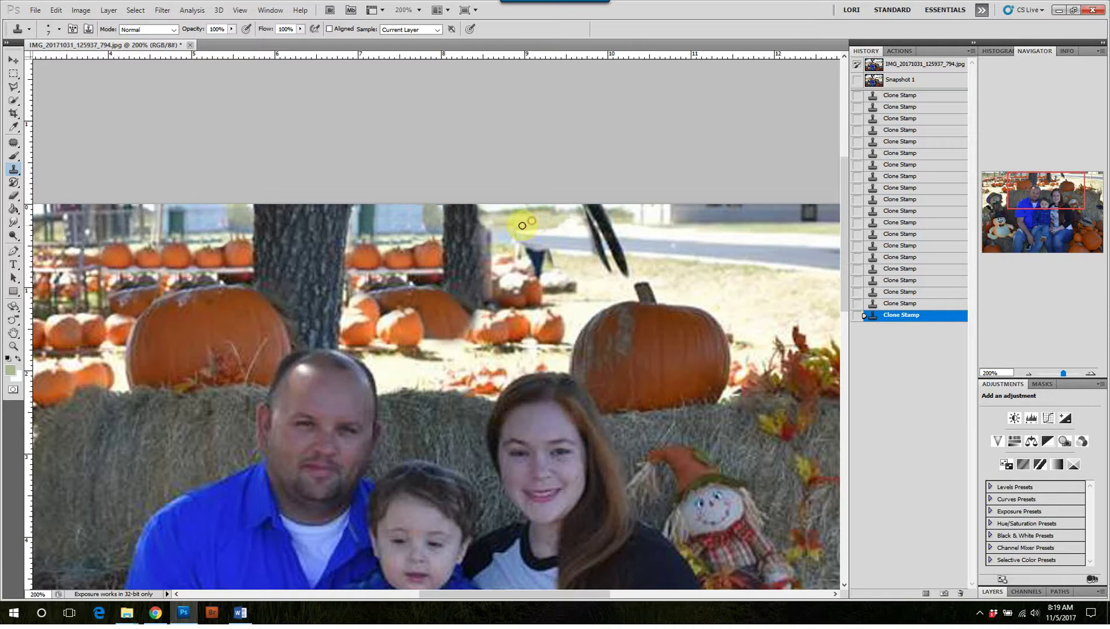
left_click(504, 226, "alt")
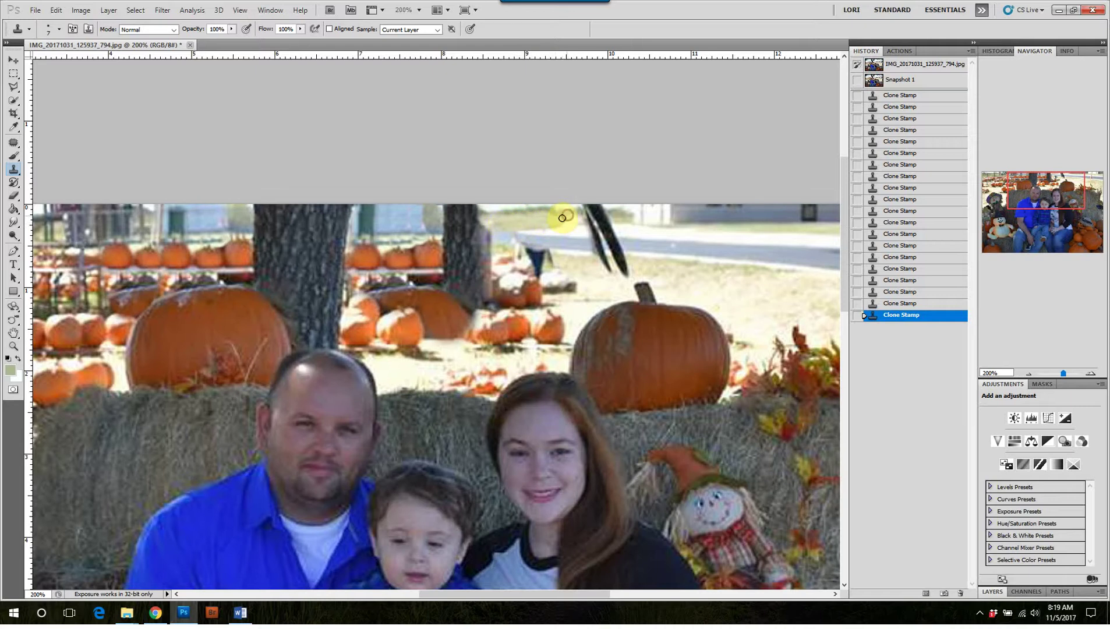
- Clone light grass over the walking woman's remaining legs above the small background pumpkins
scroll(550, 256, "down", 2)
left_click(597, 250, "alt")
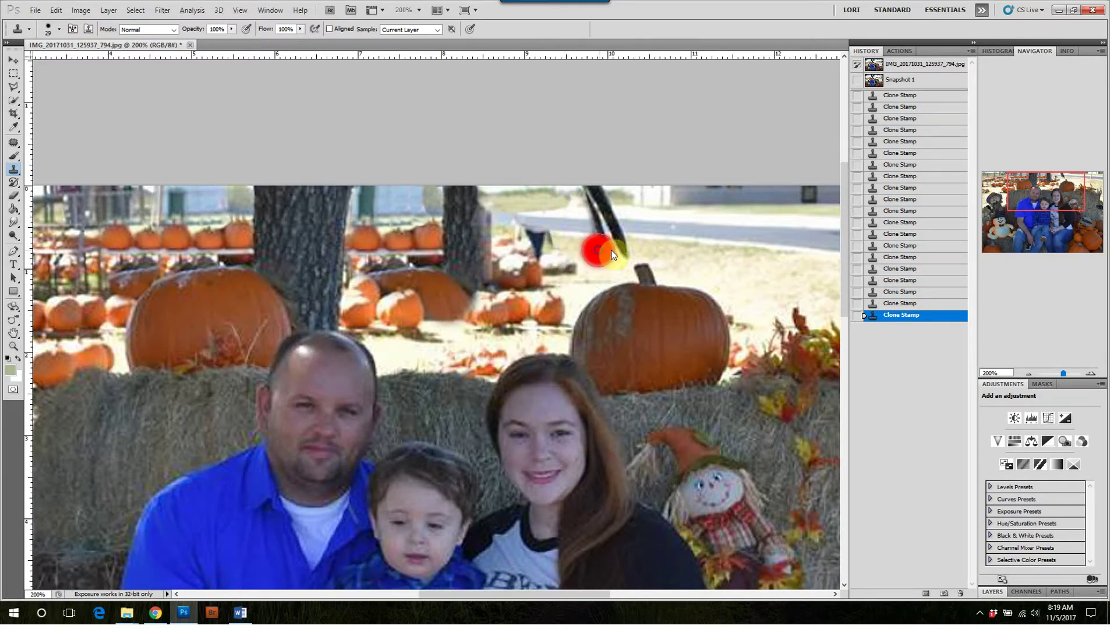
mouse_move(546, 232)
left_mouse_down()
mouse_move(531, 230)
mouse_move(545, 247)
left_mouse_up()
right_click(562, 247, "alt")
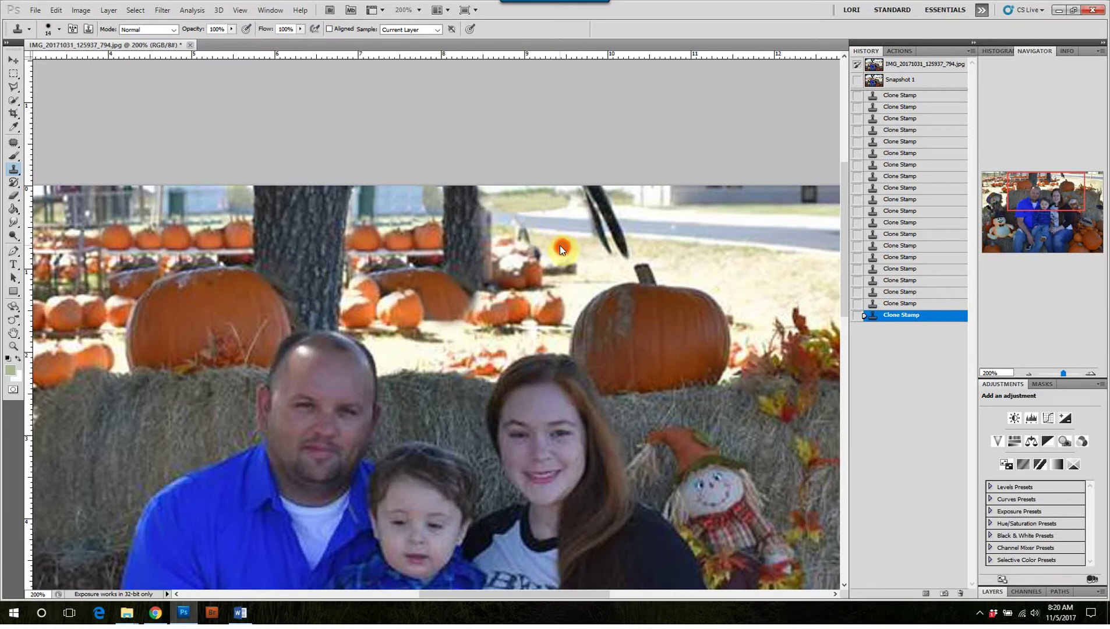
left_click(541, 242)
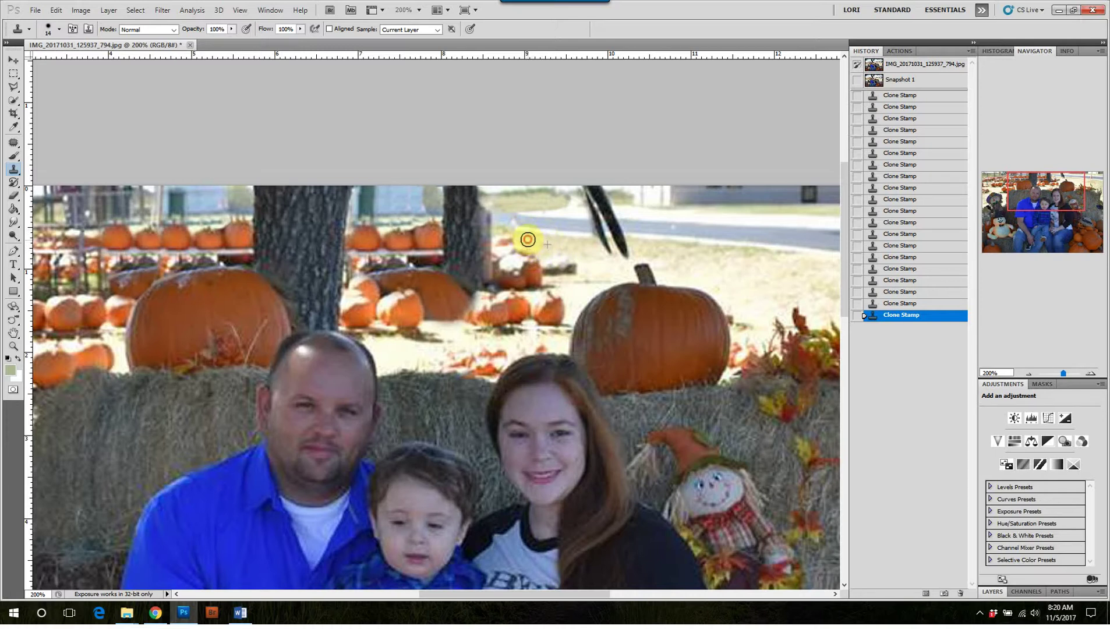
- Touch up the right edge of the cloned tree trunk and the background beside it with the Clone Stamp
mouse_move(472, 225)
left_mouse_down()
mouse_move(490, 205)
mouse_move(478, 192)
mouse_move(536, 213)
mouse_move(515, 194)
left_mouse_up()
left_click(517, 193, "alt")
left_click(501, 186)
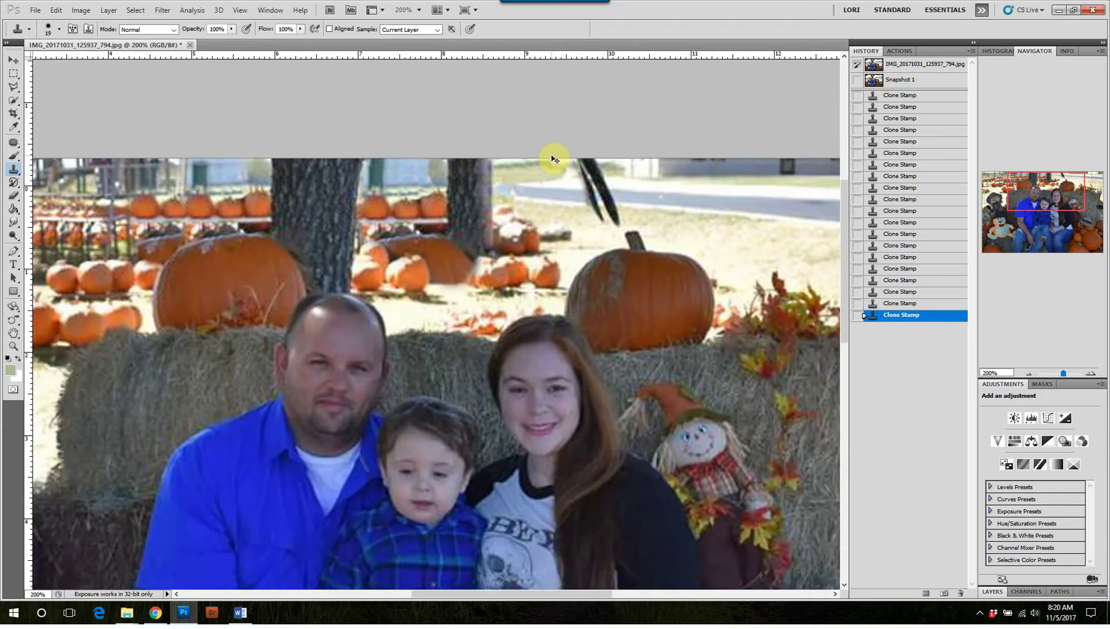
- Clone road, grass and wall over the orange traffic cone and its pole by the road in the upper-right background
key("ctrl+minus")
key("ctrl+minus")
key("ctrl+minus")
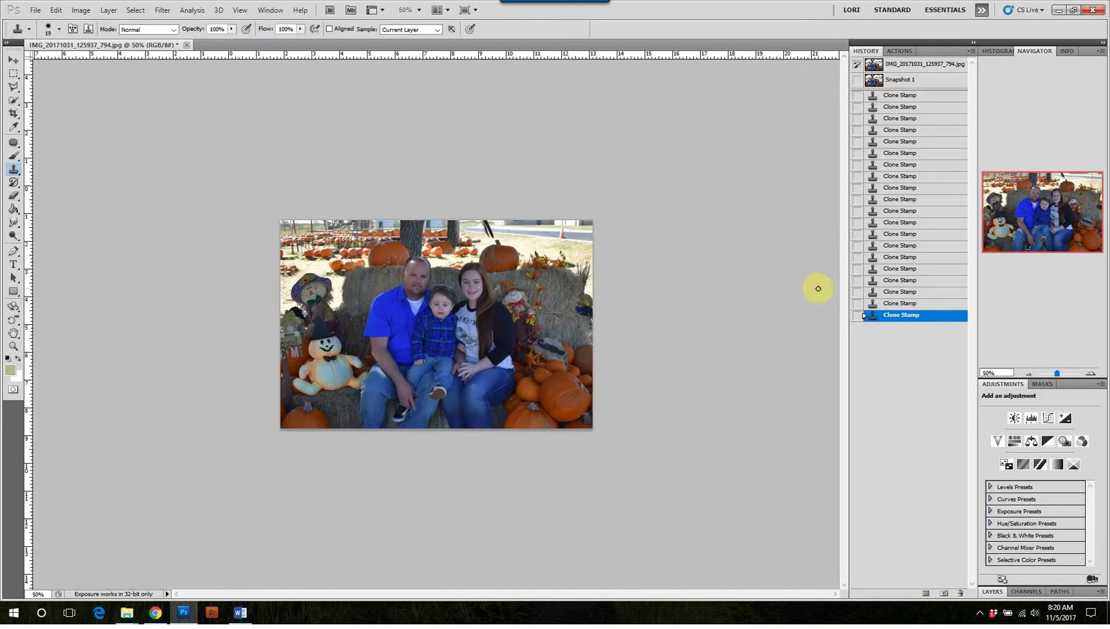
key("ctrl+plus")
key("ctrl+plus")
key("ctrl+plus")
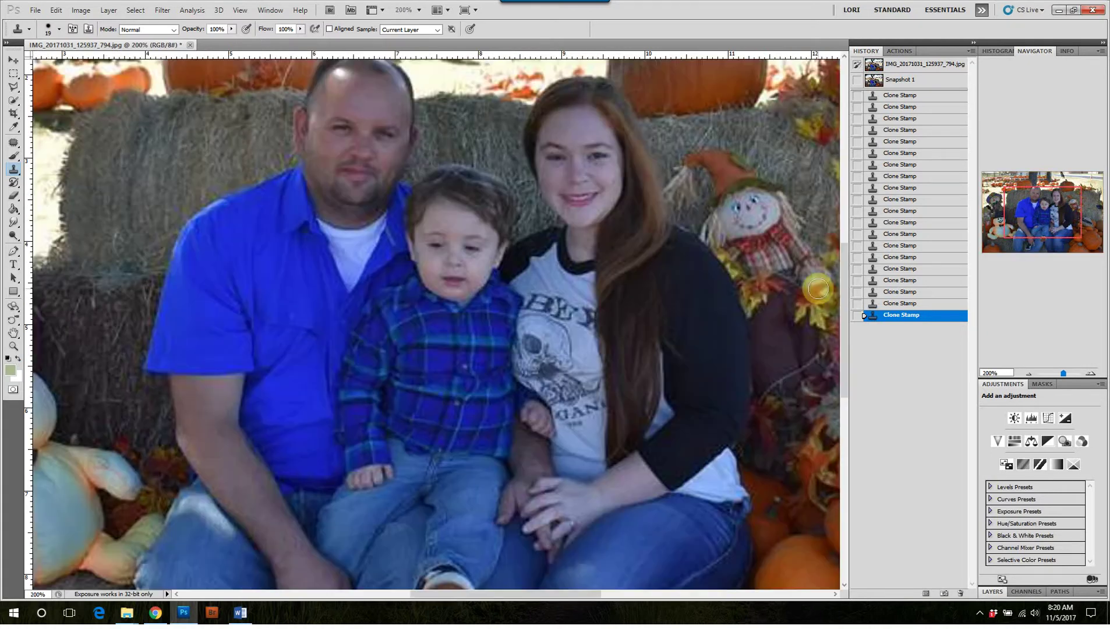
left_click_drag(632, 222, 231, 395)
left_click_drag(429, 310, 445, 425)
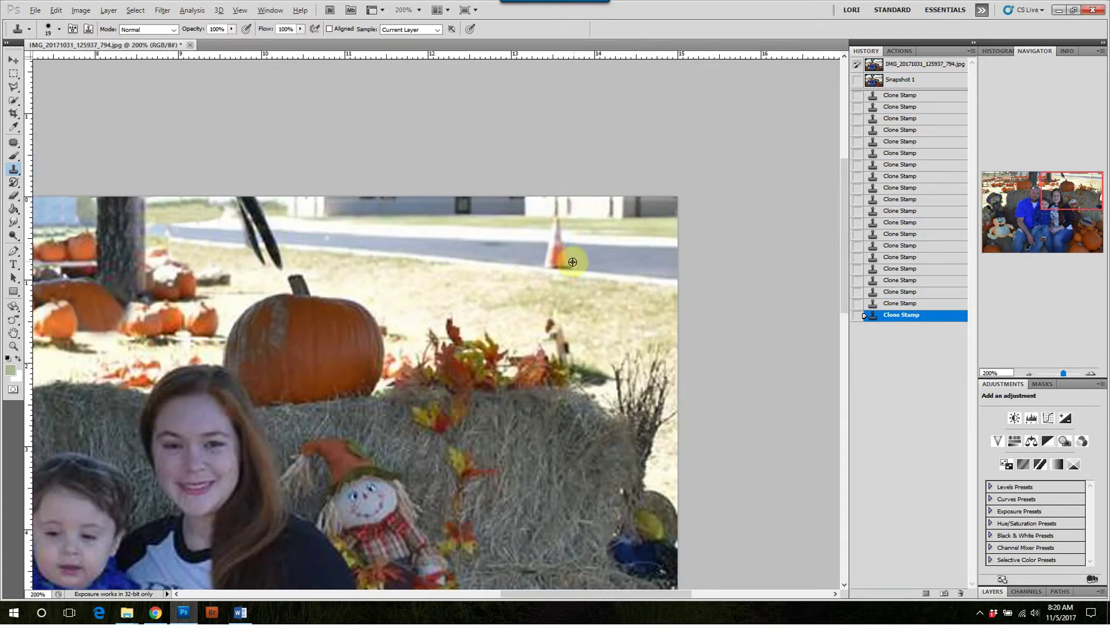
mouse_move(587, 263)
left_mouse_down()
mouse_move(553, 263)
mouse_move(577, 246)
left_mouse_up()
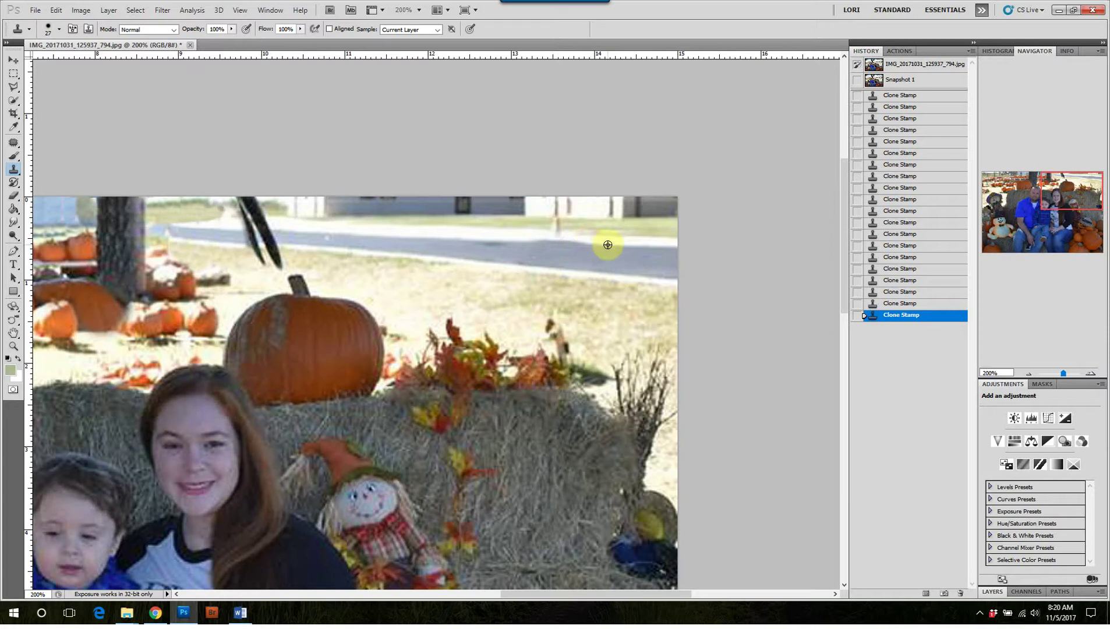
left_click(607, 244, "alt")
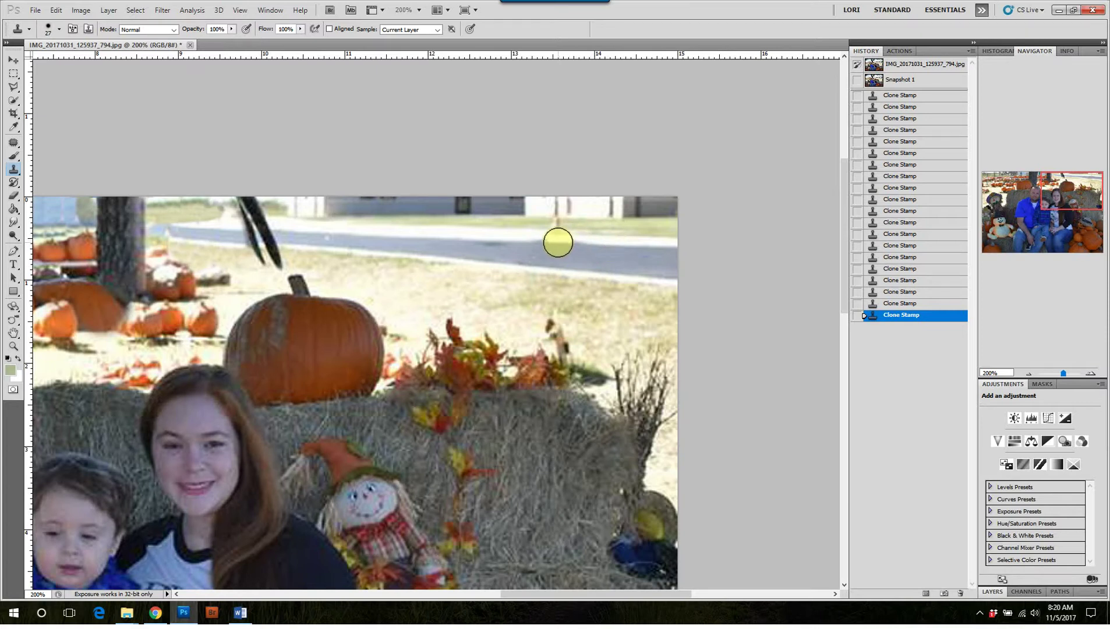
mouse_move(557, 243)
left_mouse_down()
mouse_move(545, 237)
mouse_move(594, 225)
left_mouse_up()
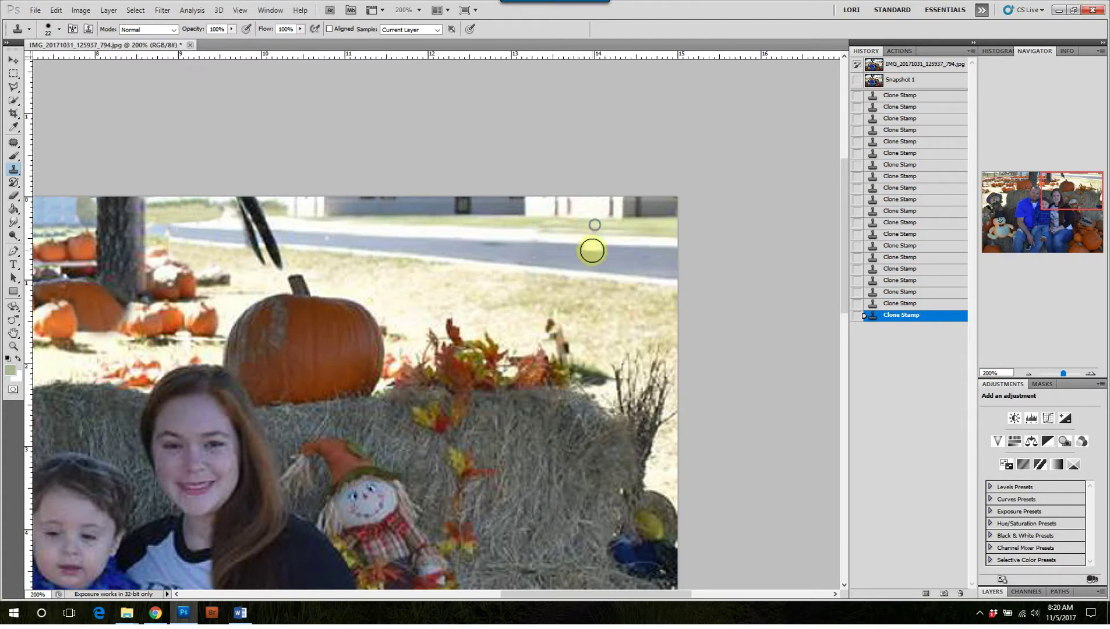
- View the whole photo at 66.67% to review the retouched background
key("ctrl+0")
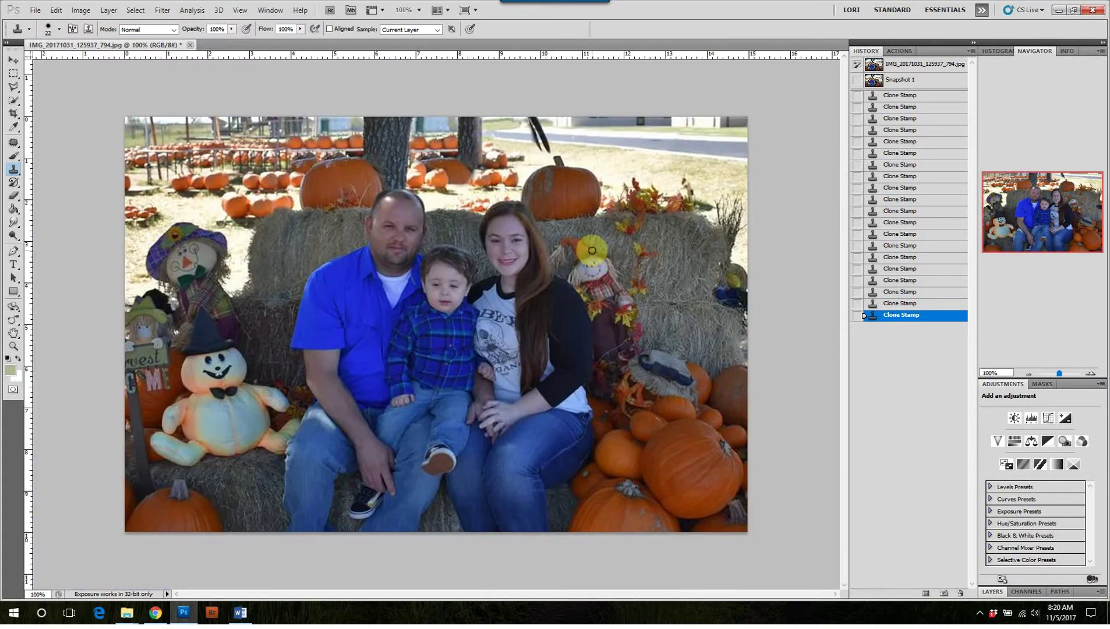
key("ctrl+minus")
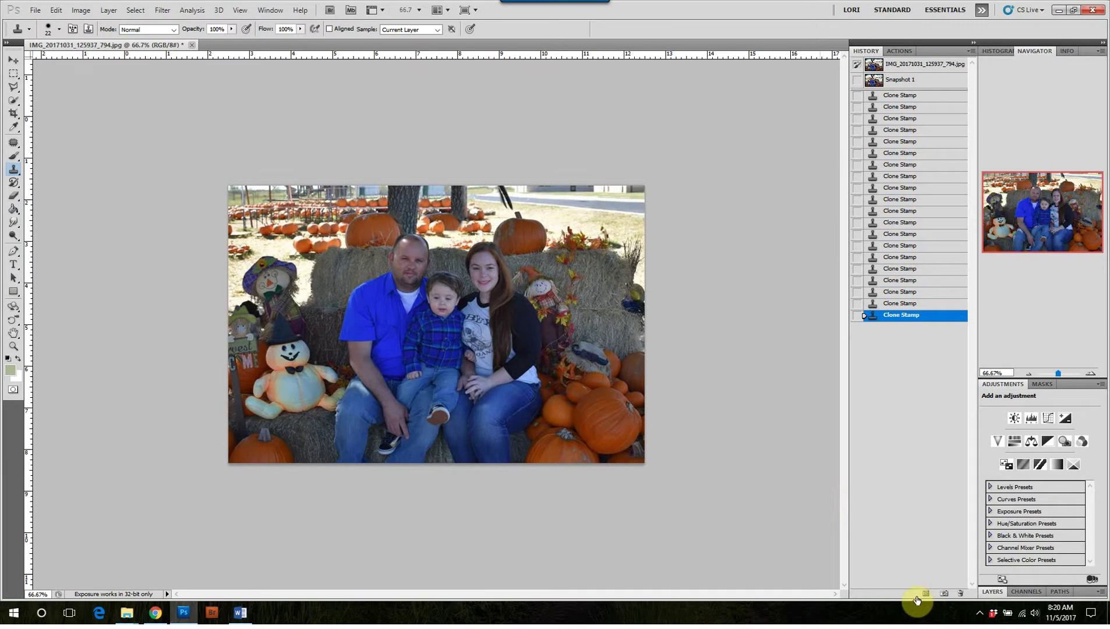
- Take a history snapshot of the retouched photo and compare it with the original image state, returning to the new snapshot
left_click(945, 593)
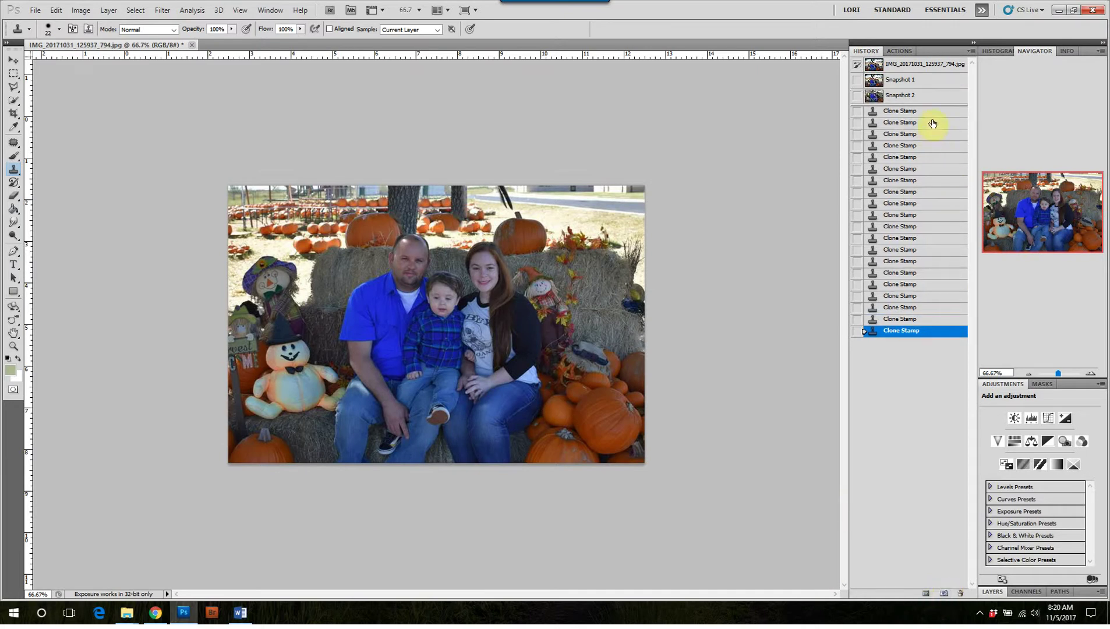
left_click(931, 68)
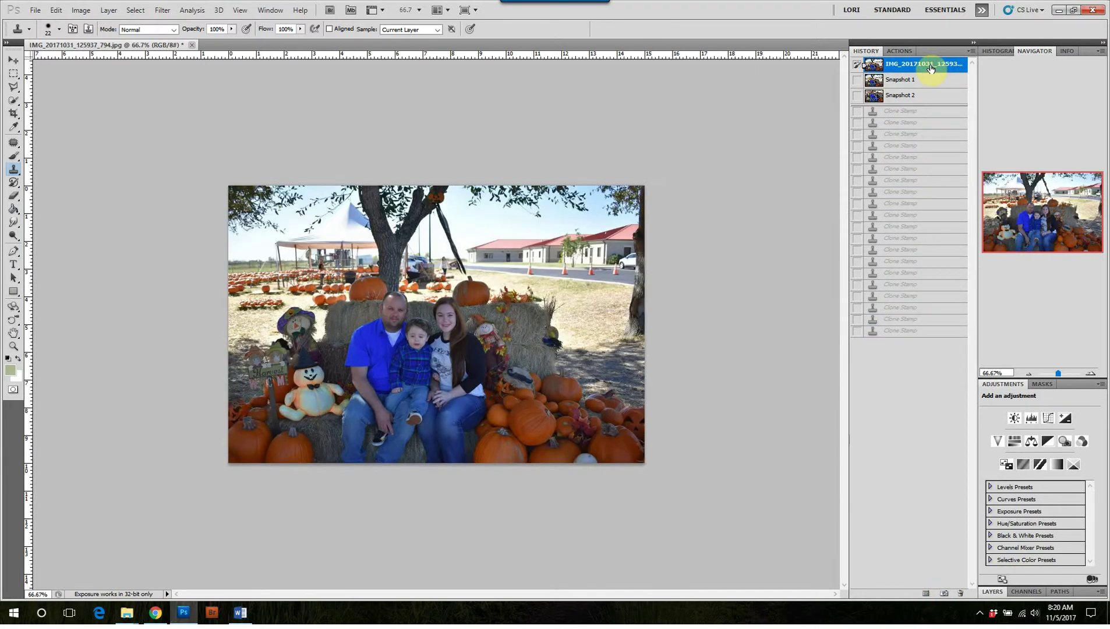
left_click(932, 96)
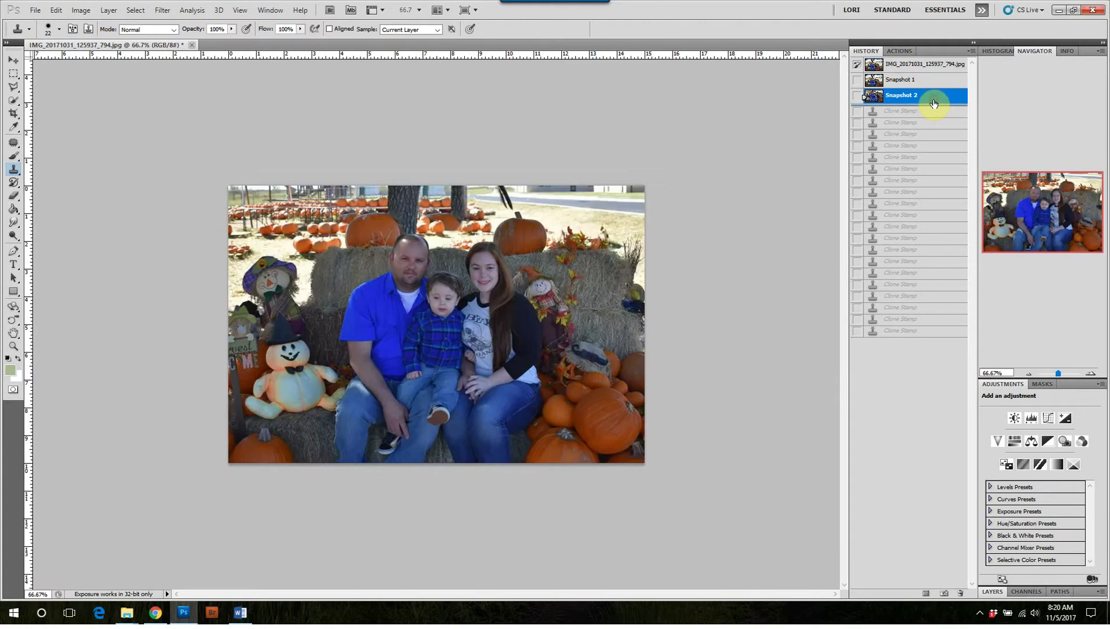
left_click(943, 79)
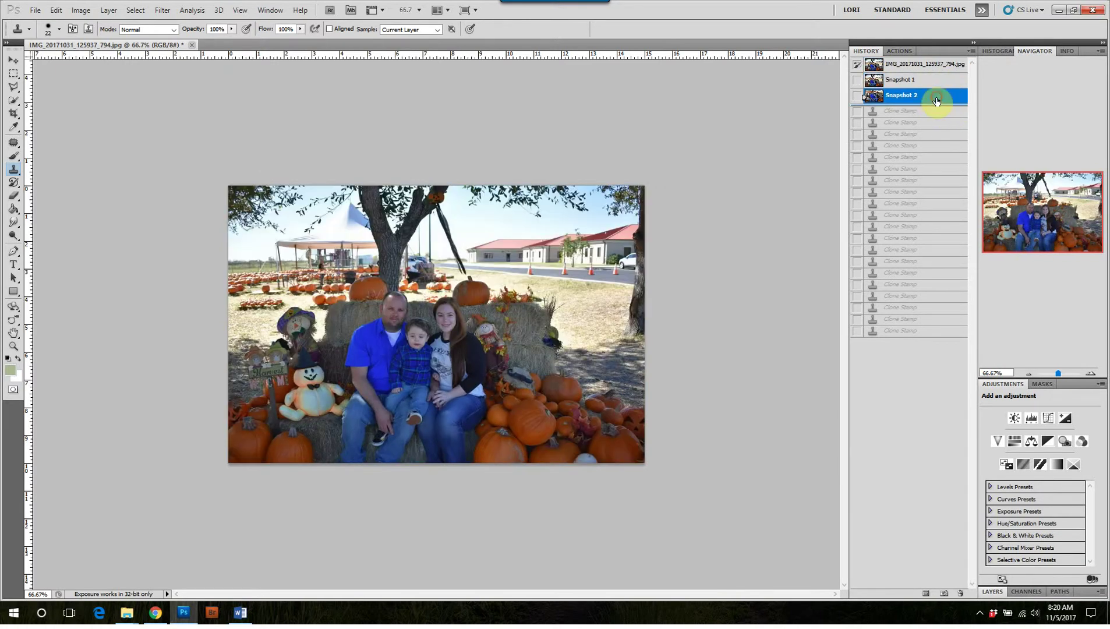
left_click(936, 97)
left_click(930, 68)
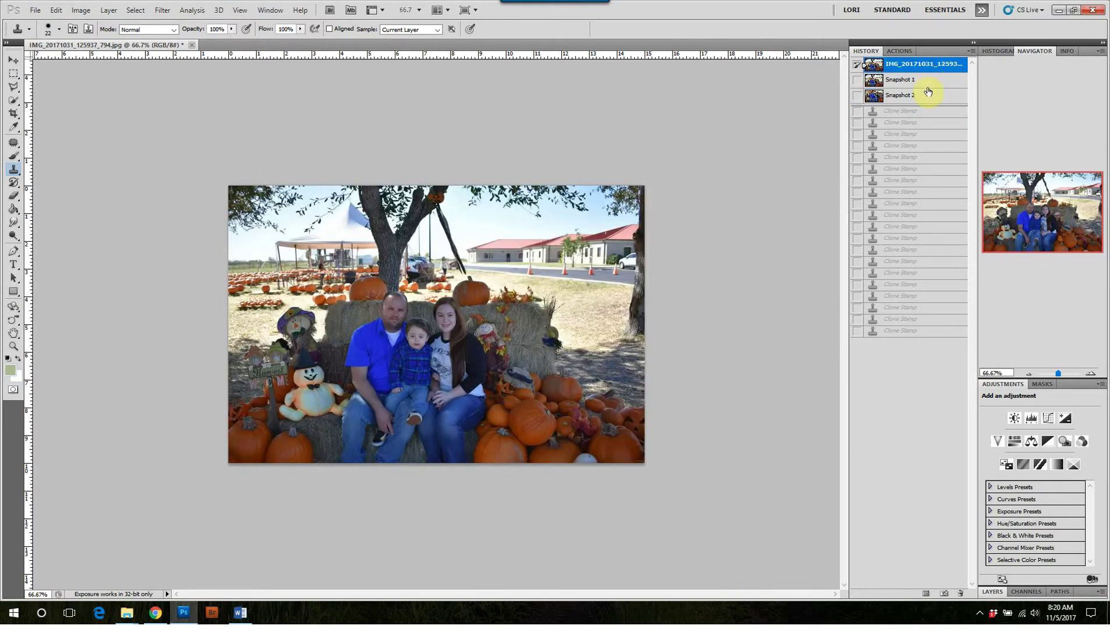
left_click(929, 97)
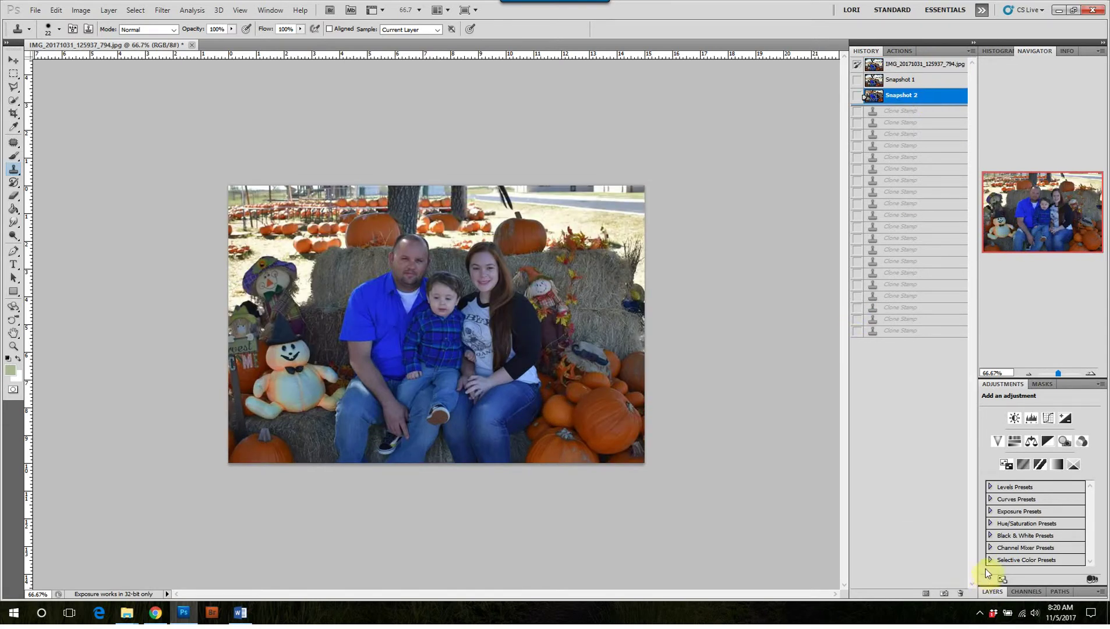
- Hide the Adjustments panel, display the Layers panel and enlarge it
left_click(278, 12)
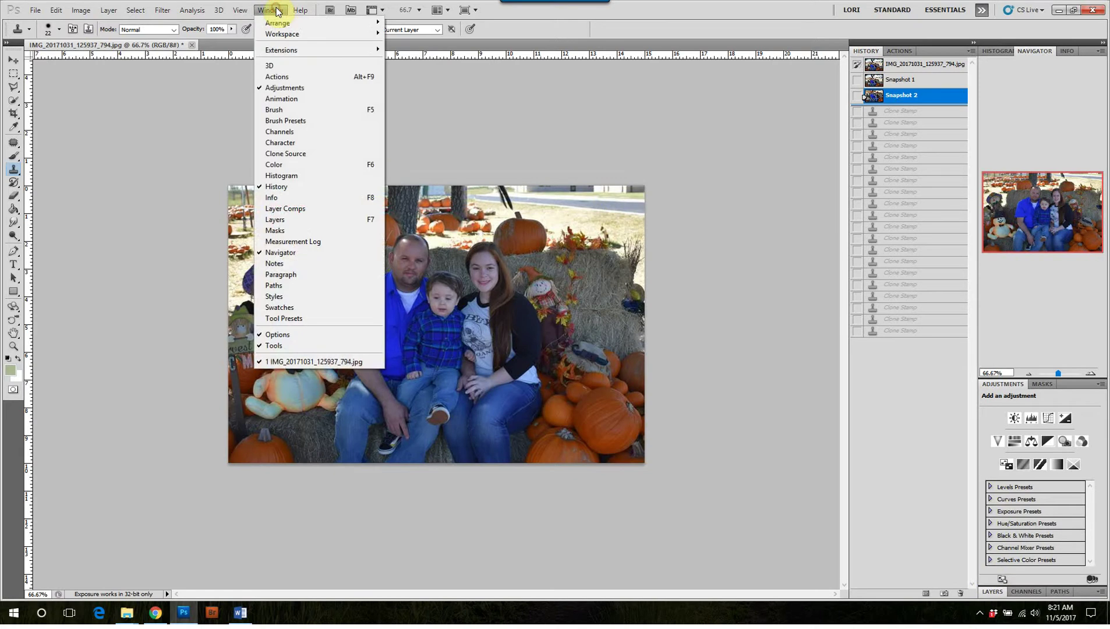
left_click(281, 89)
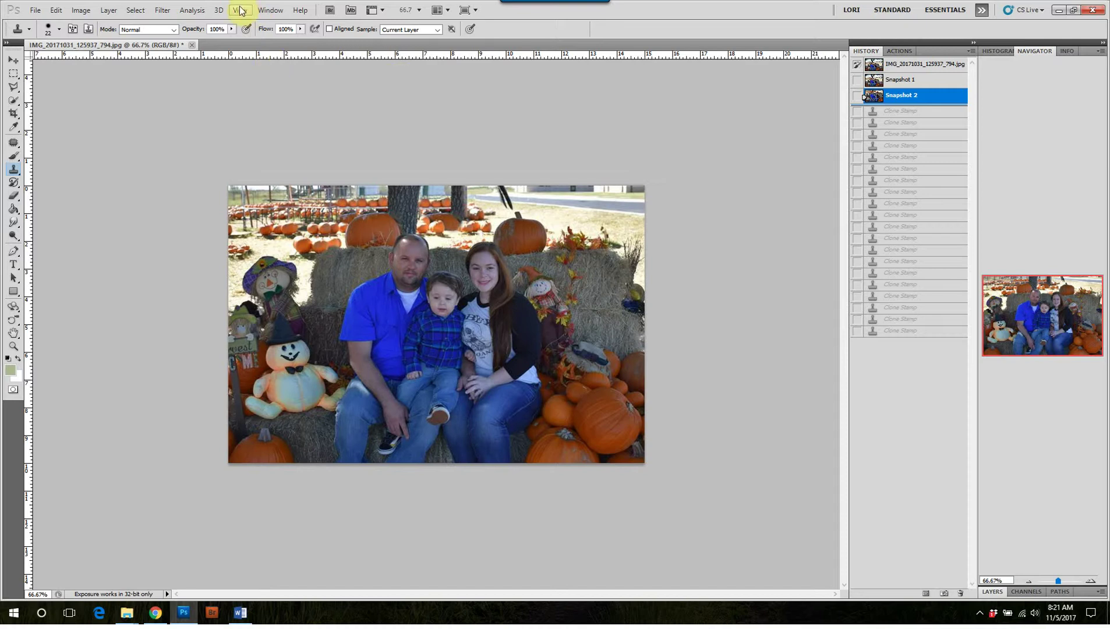
left_click(272, 10)
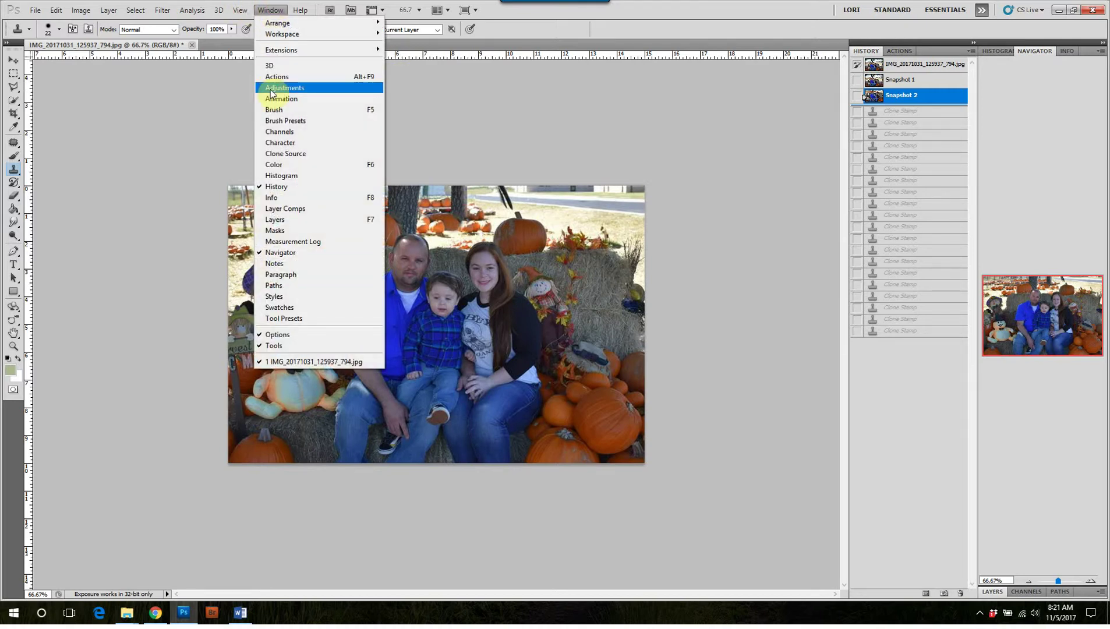
left_click(282, 220)
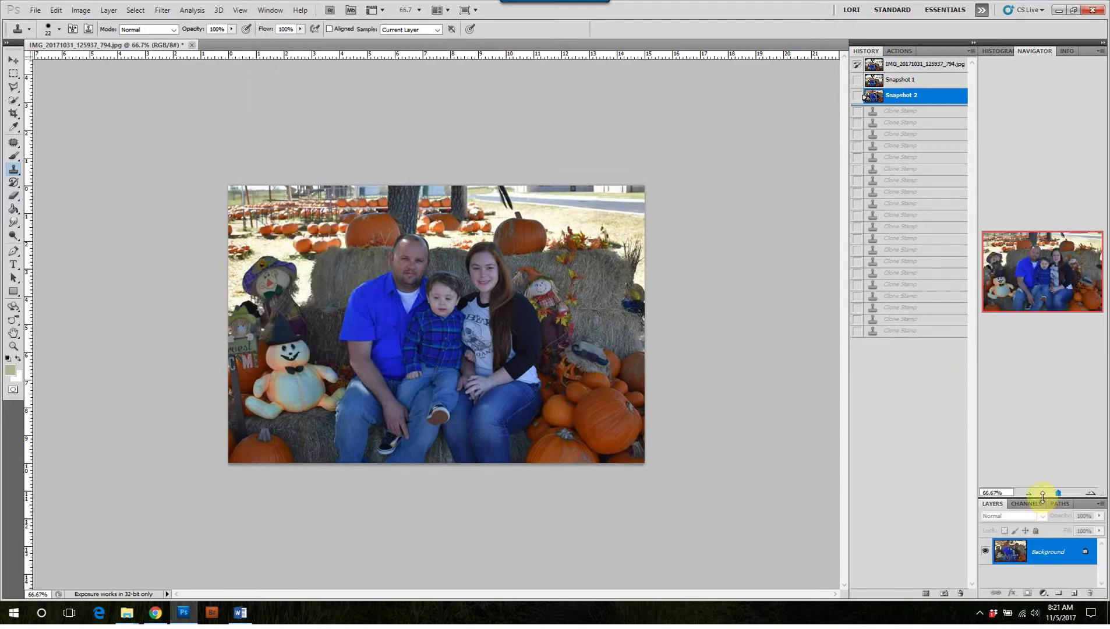
left_click_drag(1042, 494, 1039, 348)
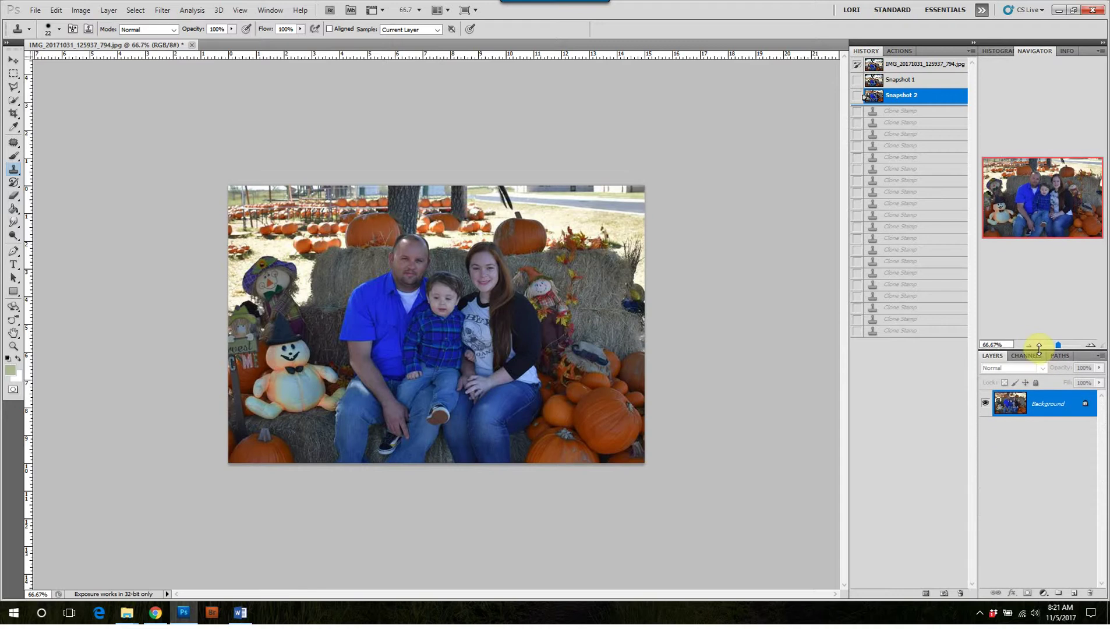
- Add a Curves adjustment layer that brightens the photo, with input 57 raised to output 153, and invert its mask to black
left_click(1043, 593)
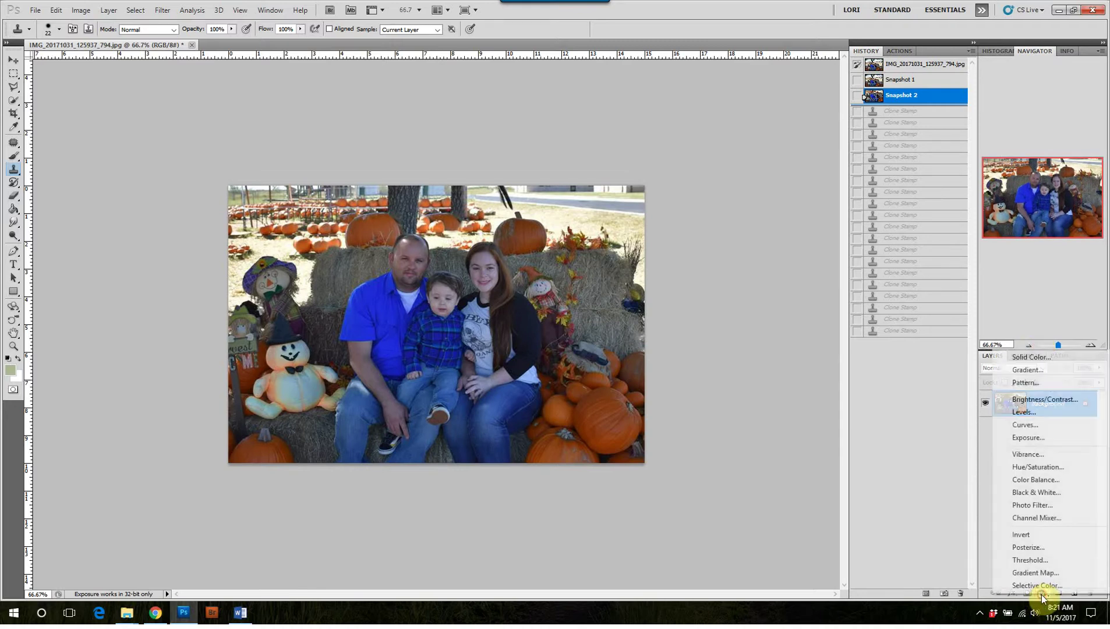
left_click(1063, 427)
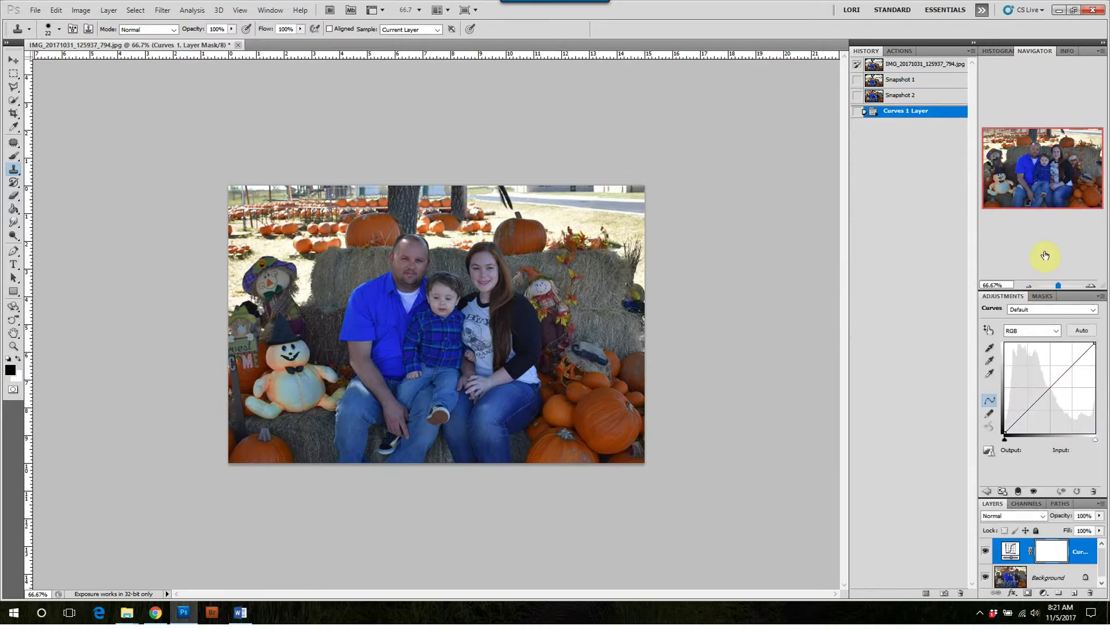
left_click_drag(1042, 388, 1025, 377)
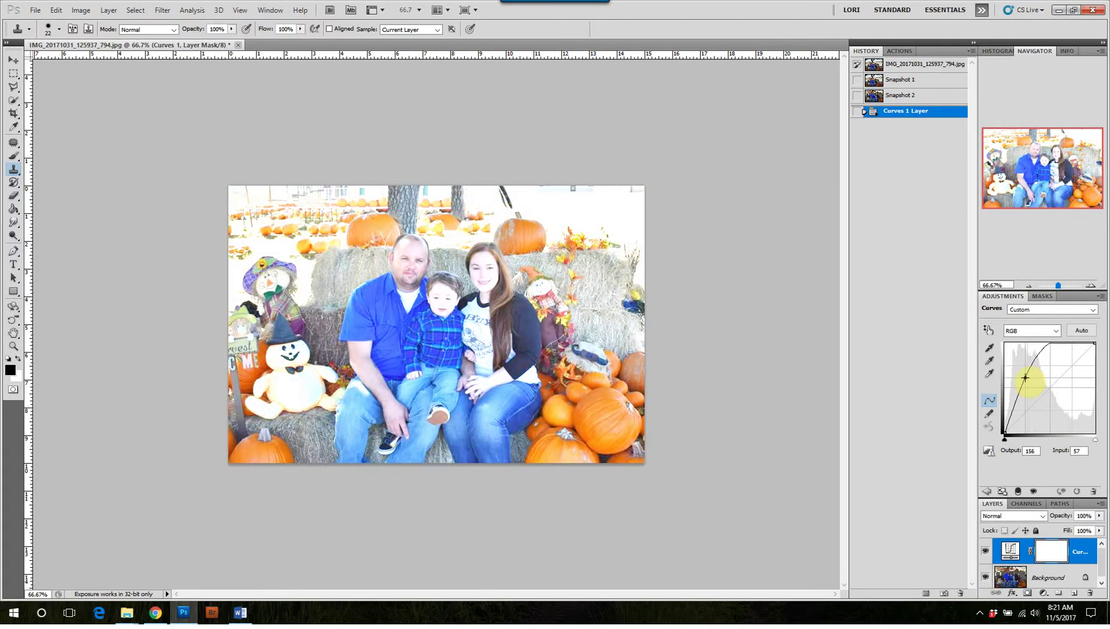
left_click_drag(1025, 379, 1025, 379)
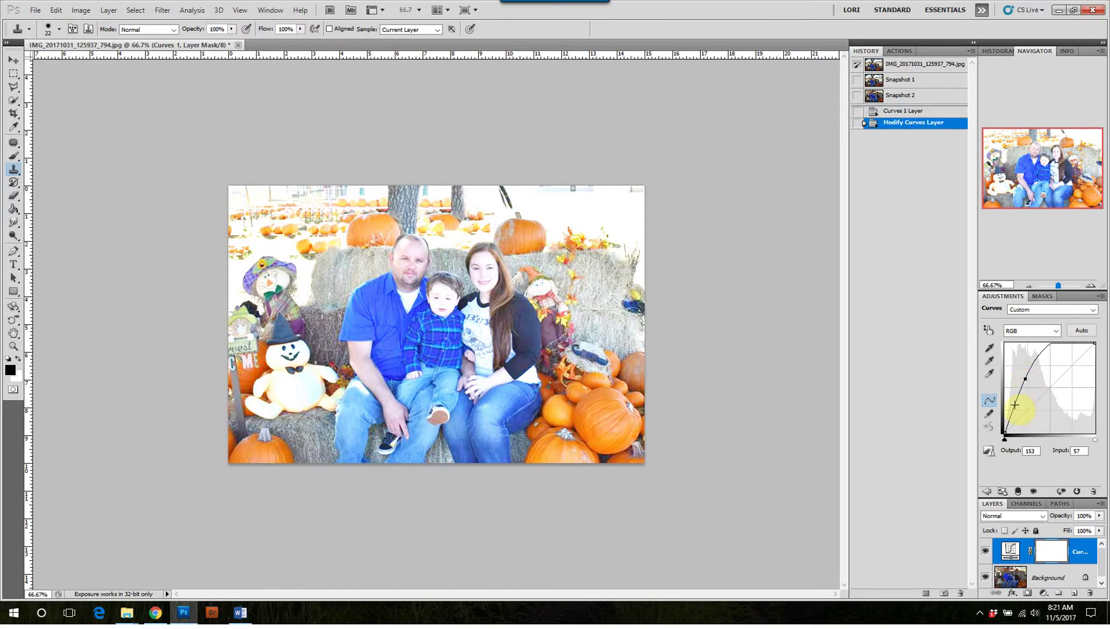
key("ctrl+i")
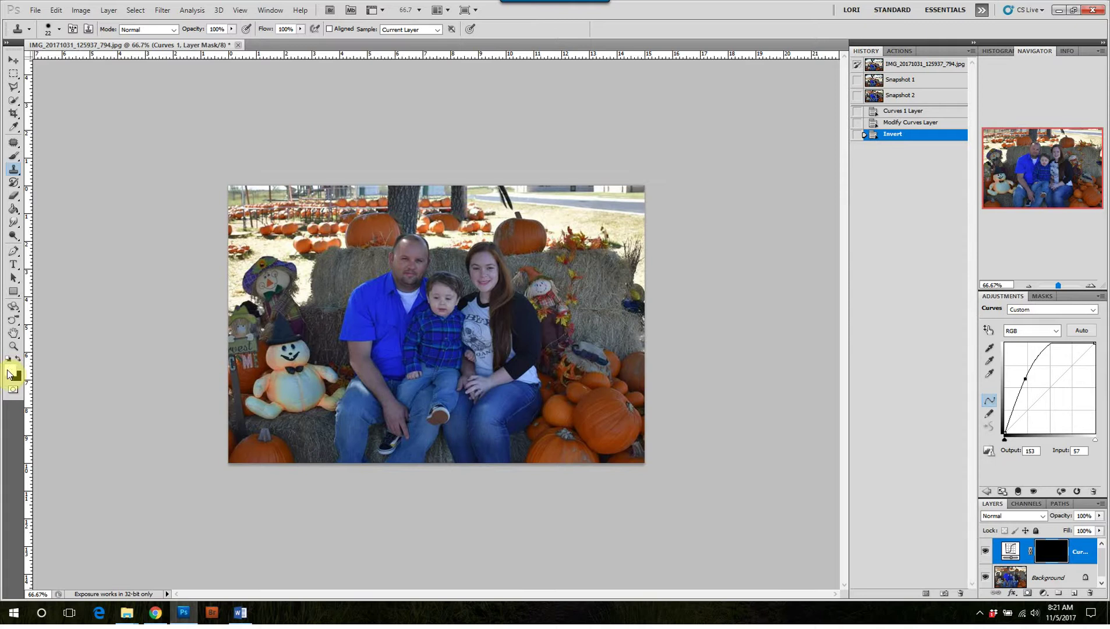
- Set up a soft white brush of 534 px with 0% hardness and 6% flow for painting on the Curves mask
left_click(17, 157)
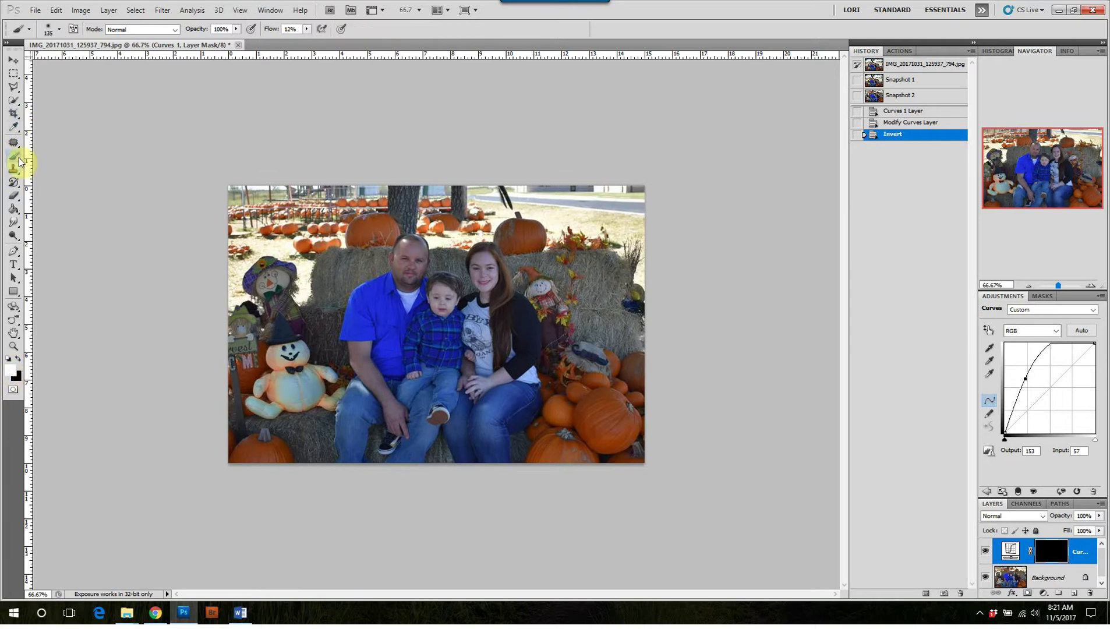
left_click(306, 30)
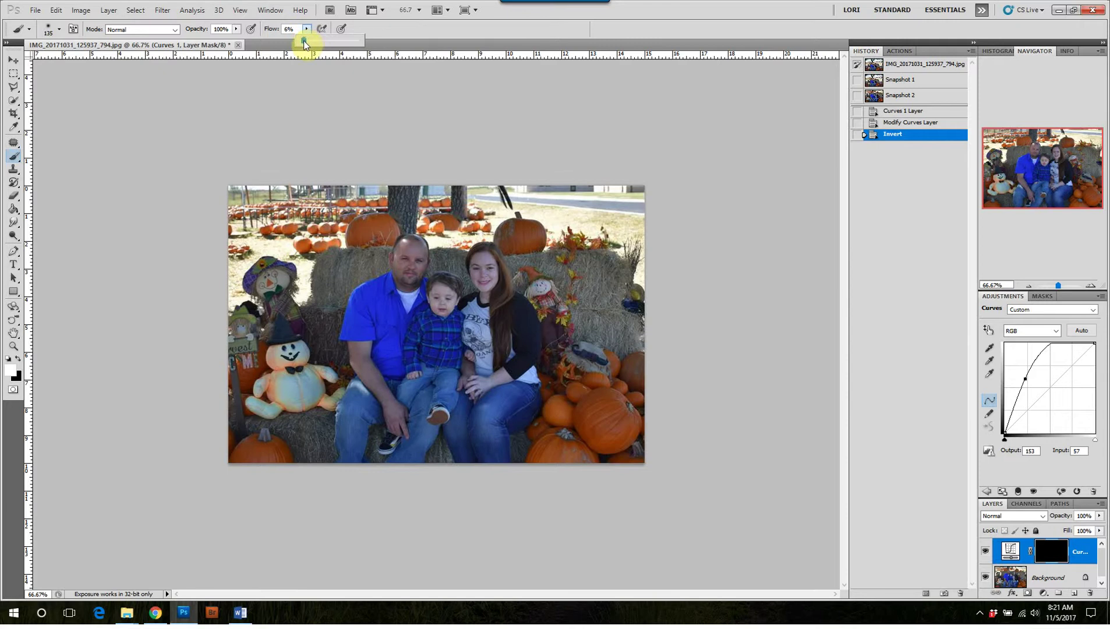
left_click_drag(313, 306, 446, 317)
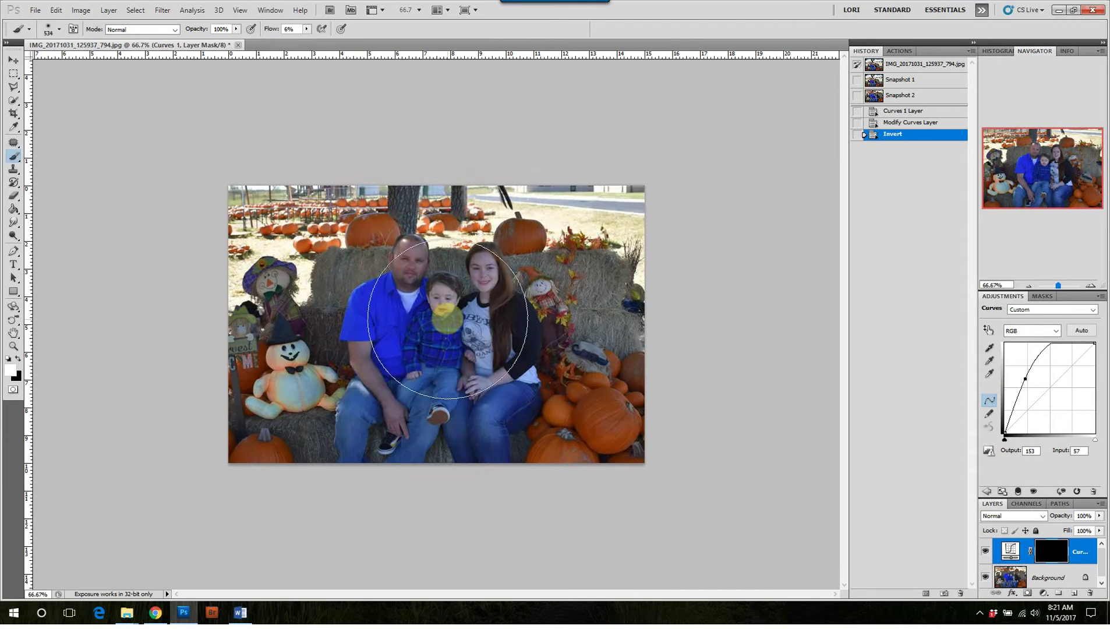
left_click(59, 33)
left_click(14, 86)
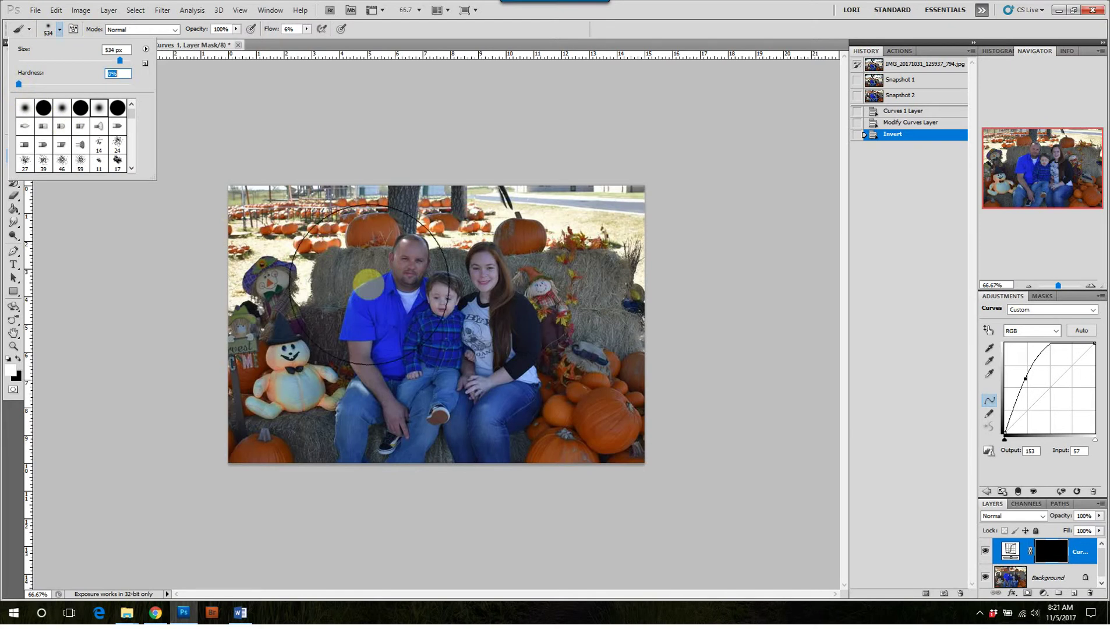
- Paint white on the Curves mask over the family's faces and bodies to brighten them gradually
left_click(415, 299)
mouse_move(455, 287)
left_mouse_down()
mouse_move(396, 382)
mouse_move(380, 306)
mouse_move(318, 326)
mouse_move(326, 315)
left_mouse_up()
left_click(559, 302)
mouse_move(560, 302)
left_mouse_down()
mouse_move(524, 287)
mouse_move(515, 411)
mouse_move(352, 423)
mouse_move(329, 379)
mouse_move(310, 369)
mouse_move(317, 344)
left_mouse_up()
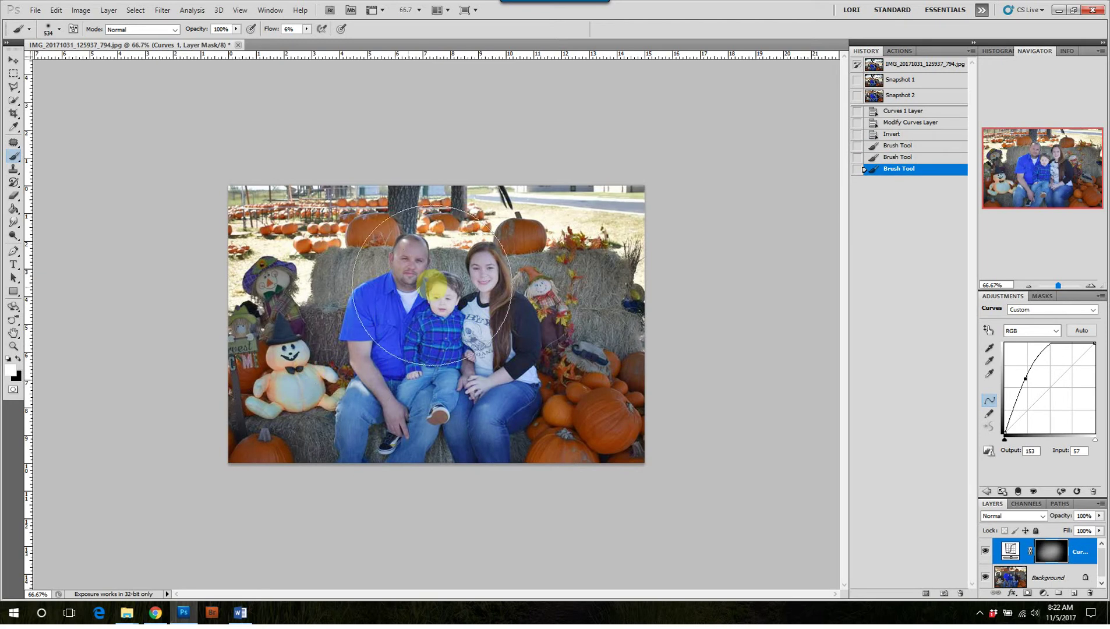
left_click_drag(488, 403, 479, 381)
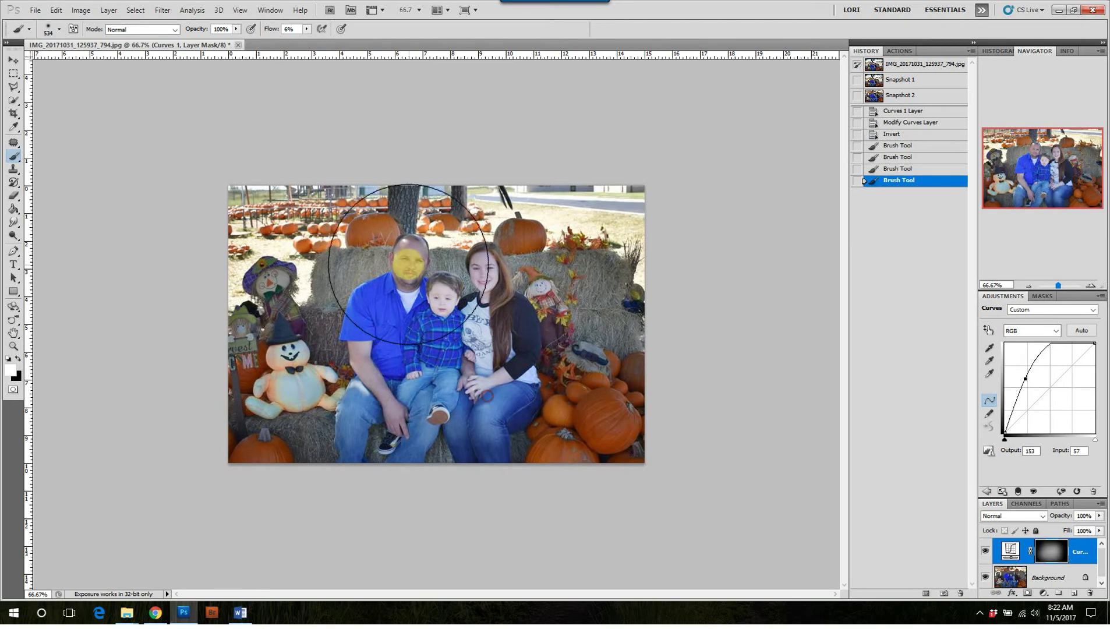
mouse_move(414, 275)
left_mouse_down()
mouse_move(344, 273)
mouse_move(409, 257)
left_mouse_up()
left_click_drag(458, 319, 460, 305)
mouse_move(481, 280)
left_mouse_down()
mouse_move(494, 275)
mouse_move(486, 284)
left_mouse_up()
left_click_drag(508, 333, 532, 332)
mouse_move(473, 287)
left_mouse_down()
mouse_move(433, 286)
mouse_move(428, 261)
mouse_move(454, 248)
mouse_move(504, 250)
left_mouse_up()
- Paint black on the Curves mask with a 231 px brush over the woman and the family's legs, and merge the visible layers
key("x")
mouse_move(488, 317)
left_mouse_down()
mouse_move(488, 280)
mouse_move(484, 291)
left_mouse_up()
mouse_move(510, 385)
left_mouse_down()
mouse_move(512, 342)
mouse_move(458, 372)
mouse_move(494, 401)
left_mouse_up()
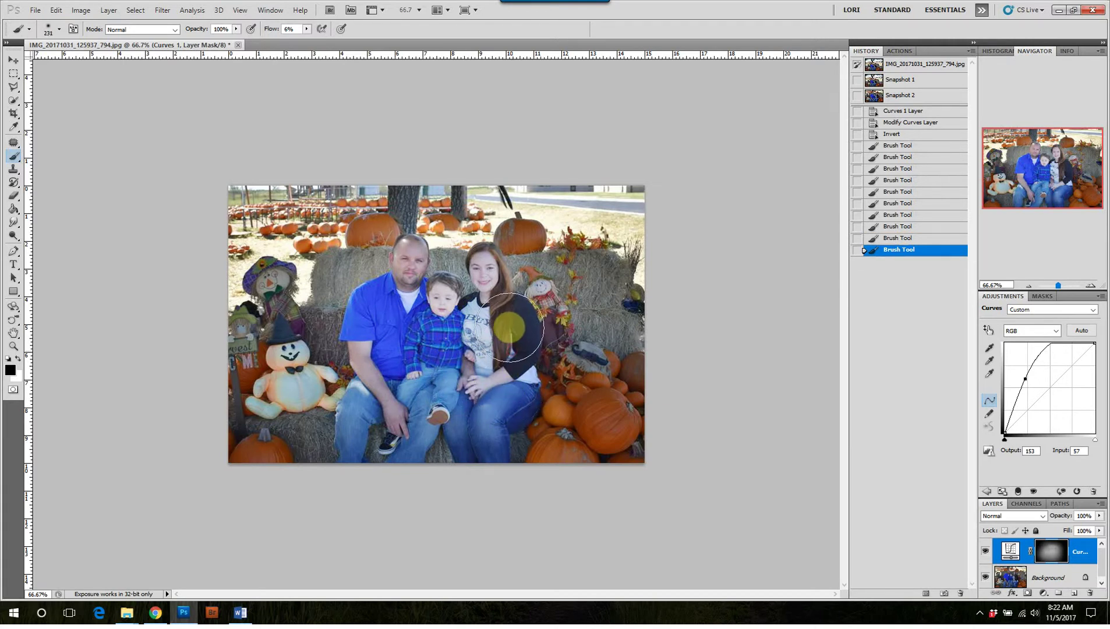
left_click_drag(510, 327, 505, 333)
left_click_drag(431, 411, 403, 414)
left_click_drag(401, 414, 401, 377)
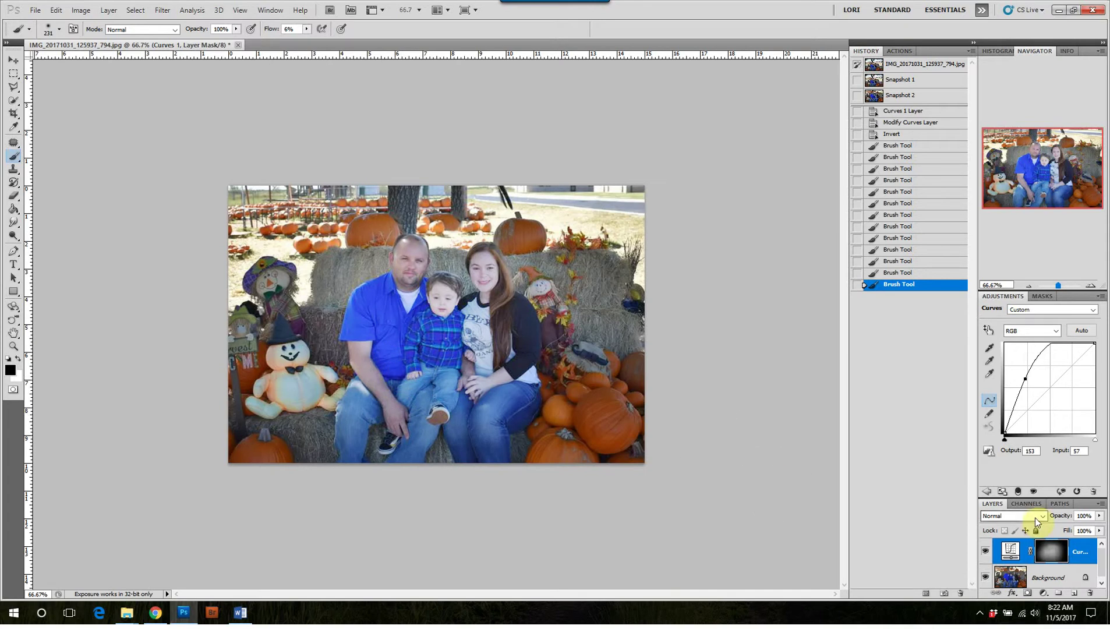
key("ctrl+shift+e")
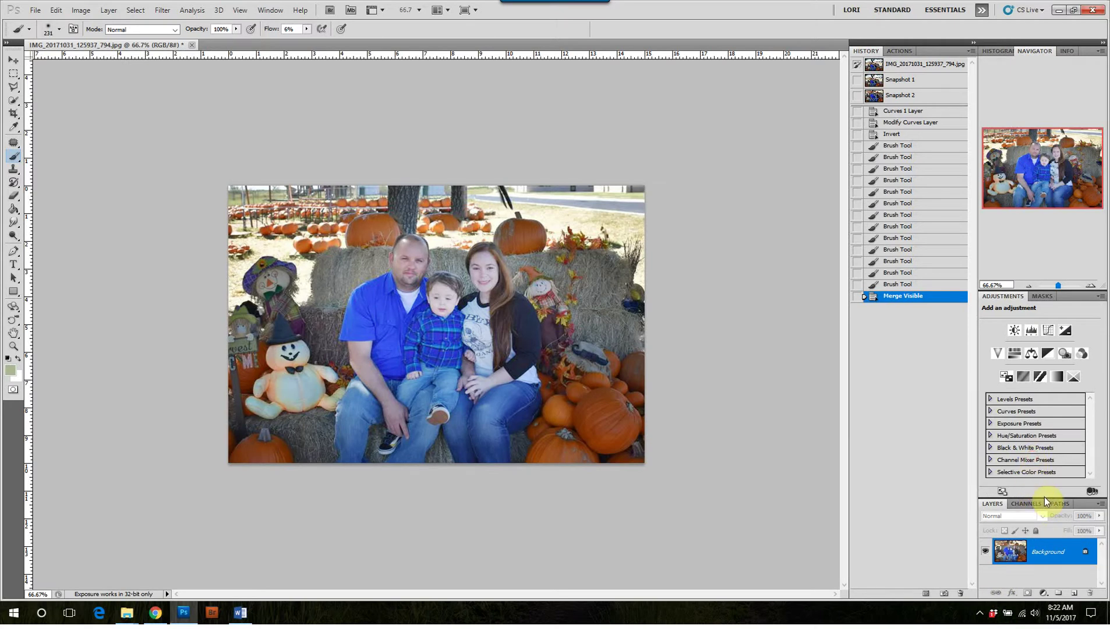
- Add a Photo Filter adjustment layer using Warming Filter (85) at 25% density
left_click_drag(1045, 496, 1043, 440)
left_click(1043, 594)
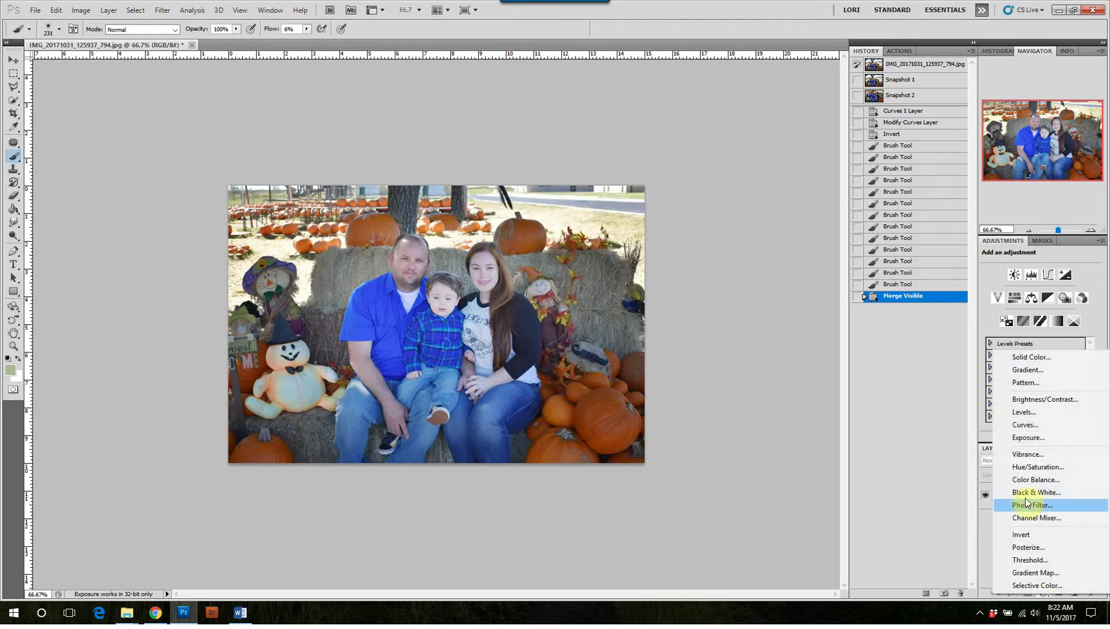
left_click(1031, 506)
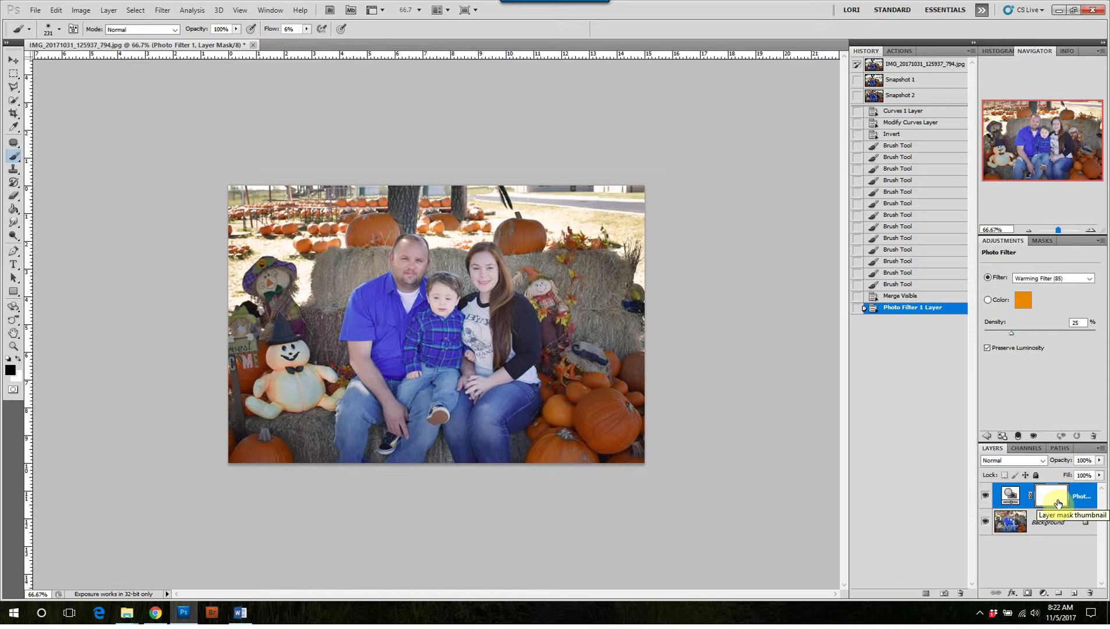
- Compare the photo with and without the warming filter layer, and merge the visible layers
key("ctrl+plus")
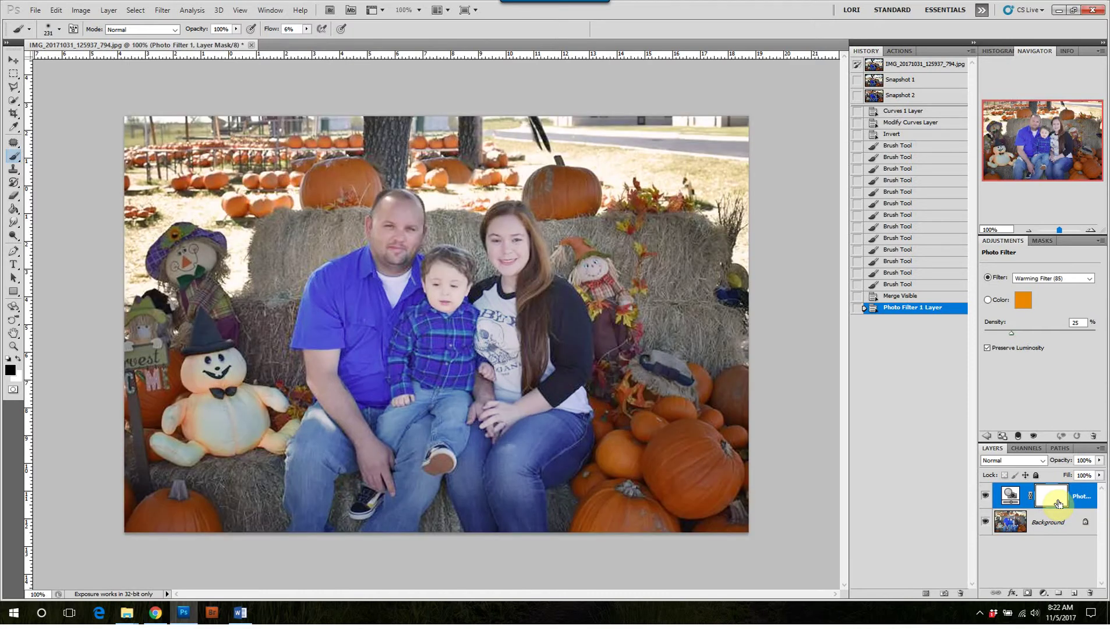
key("ctrl+minus")
key("ctrl+minus")
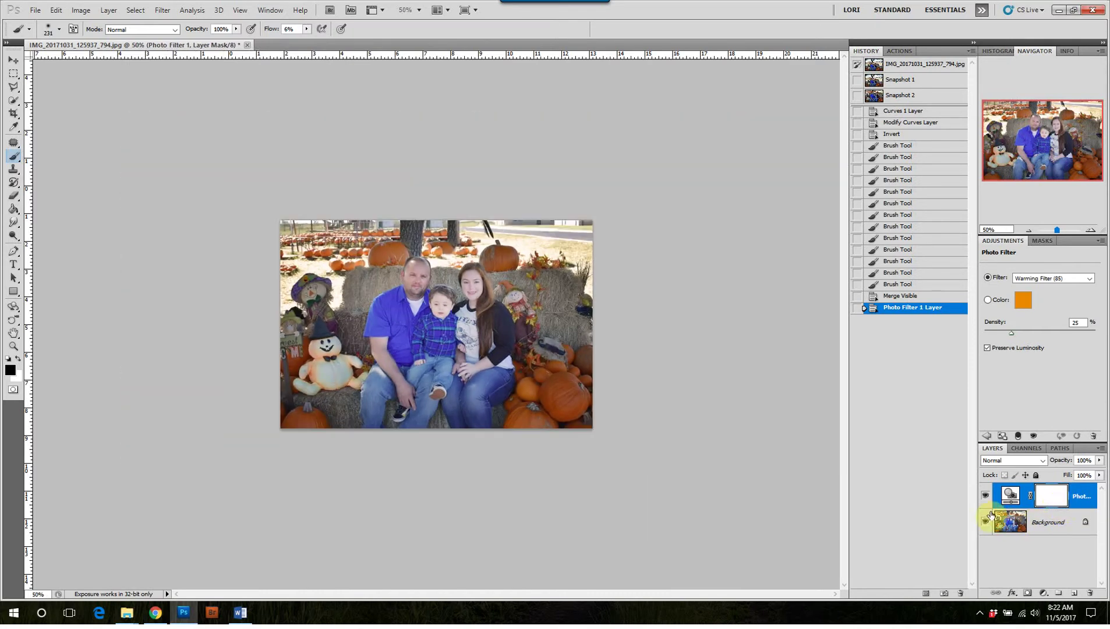
left_click(985, 497)
left_click(985, 498)
left_click(984, 498)
left_click(985, 498)
left_click(984, 498)
left_click(984, 497)
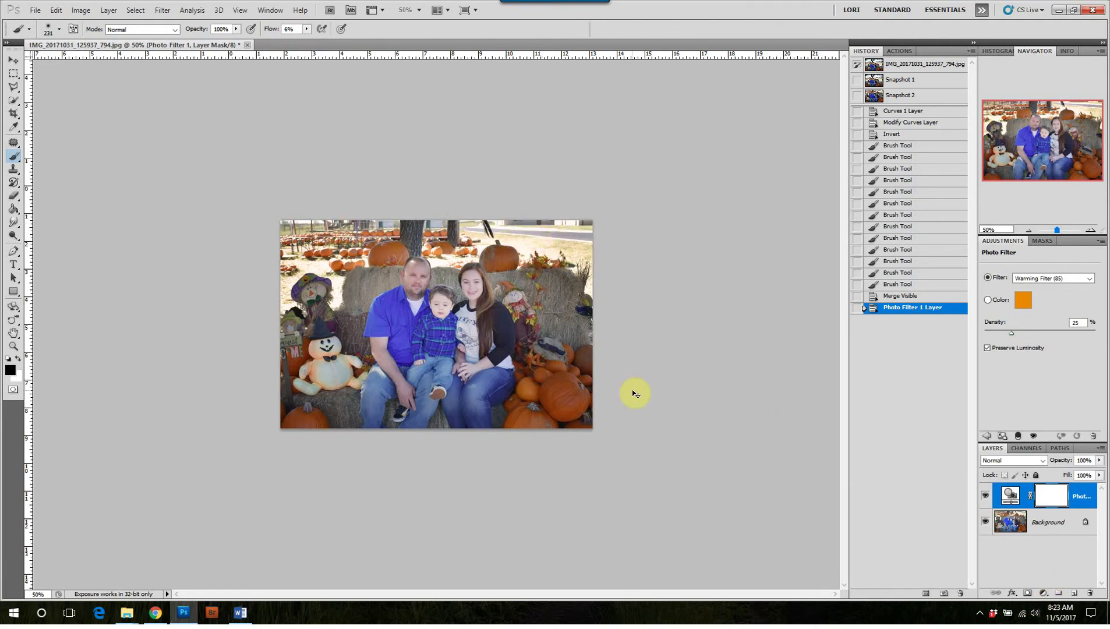
key("ctrl+shift+e")
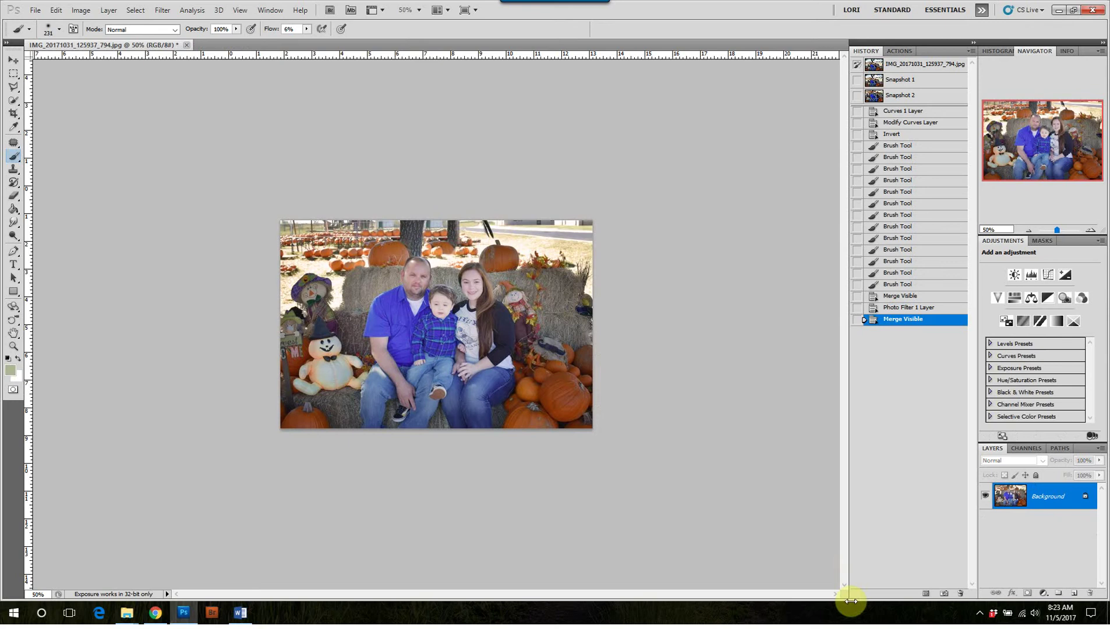
- Add a Curves adjustment layer that darkens the photo, with input 159 lowered to output 105, and invert its mask to black
left_click(1043, 592)
left_click(1060, 418)
left_click_drag(1059, 324, 1061, 340)
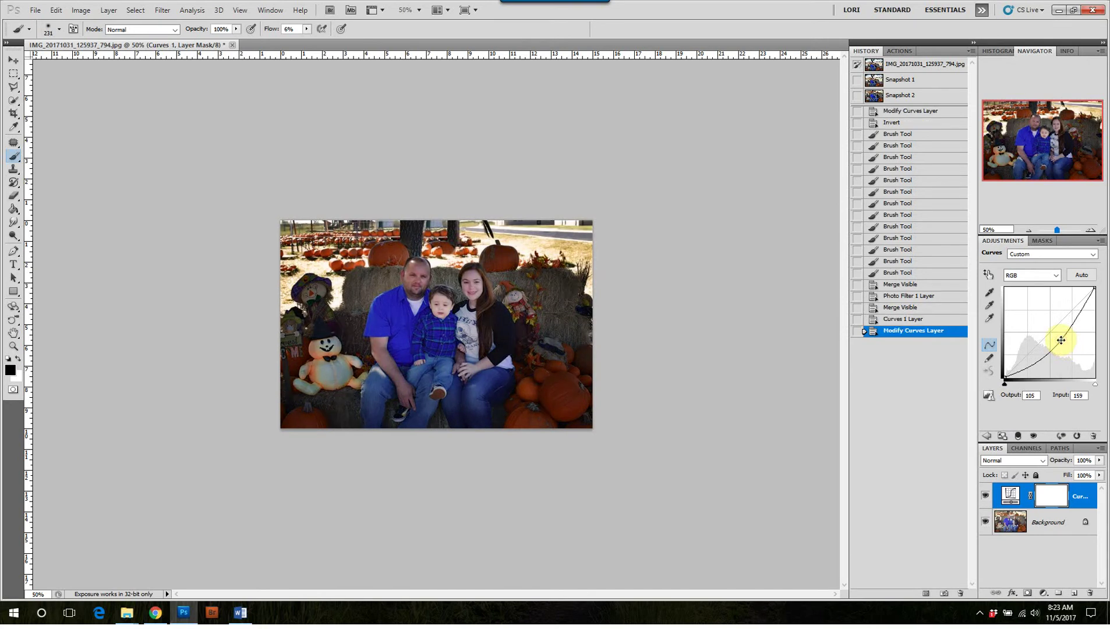
key("ctrl+i")
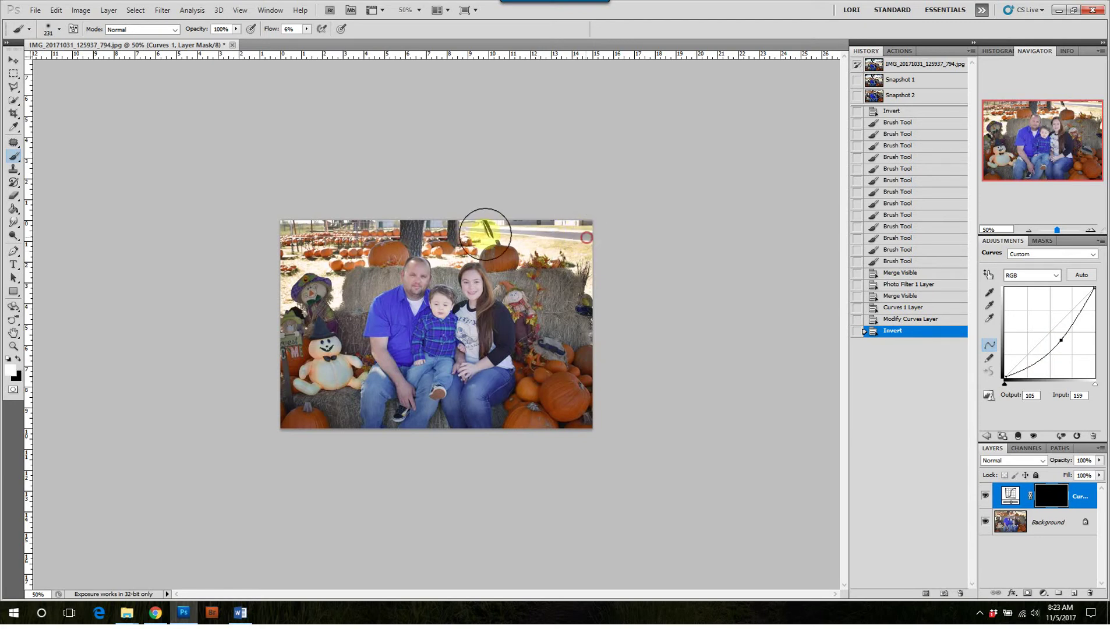
- Paint white on the darkening Curves mask over the bright background grass and road behind the family
mouse_move(322, 244)
left_mouse_down()
mouse_move(310, 278)
mouse_move(318, 248)
left_mouse_up()
mouse_move(411, 228)
left_mouse_down()
mouse_move(505, 220)
mouse_move(562, 235)
mouse_move(431, 256)
mouse_move(482, 243)
mouse_move(514, 249)
mouse_move(499, 250)
mouse_move(501, 260)
mouse_move(532, 252)
mouse_move(523, 235)
mouse_move(585, 256)
left_mouse_up()
key("x")
key("x")
- Compare the photo with and without the darkening Curves layer, and merge the visible layers, keeping the document open
left_click(985, 498)
left_click(985, 498)
left_click(984, 496)
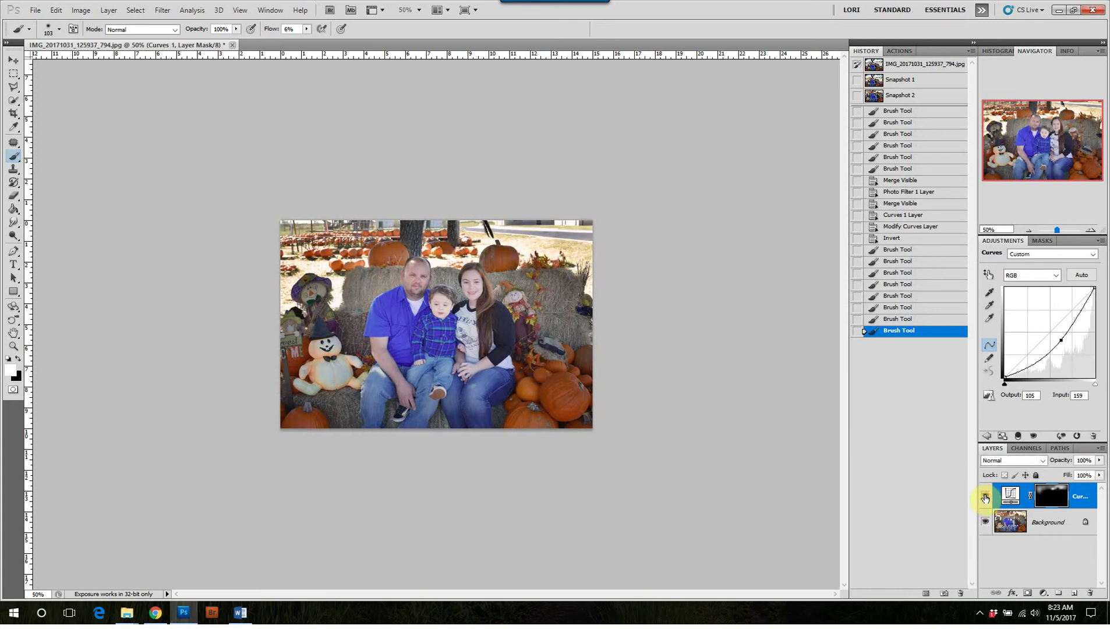
key("ctrl+shift+e")
key("ctrl+shift+w")
left_click(609, 239)
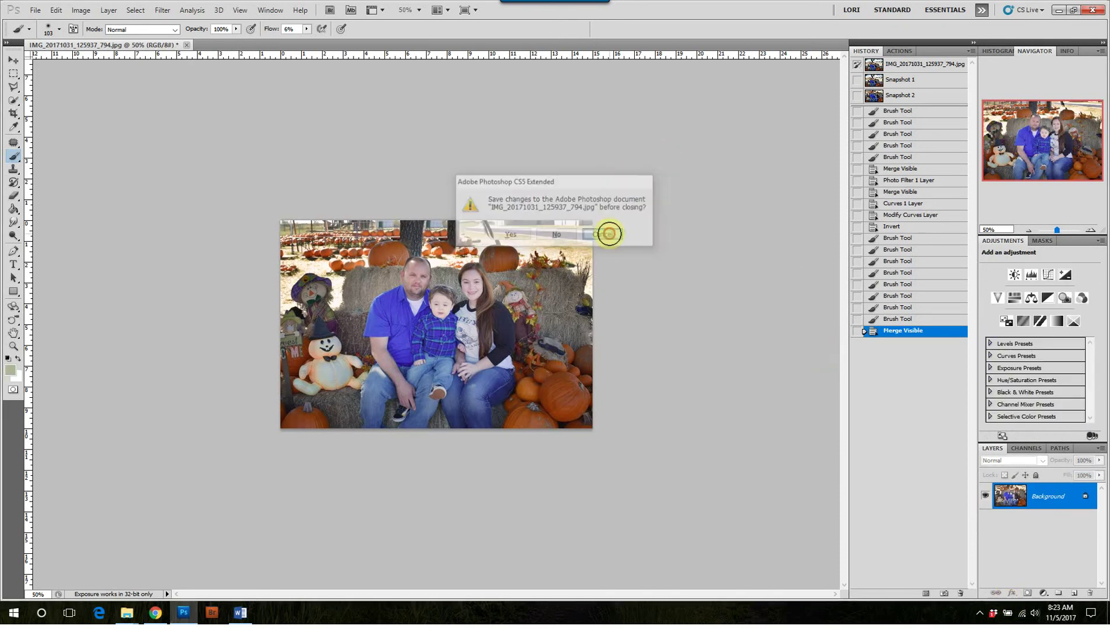
- Add a Levels adjustment layer with the black input level at 11 and the white input level at 249
left_click(1040, 593)
left_click(1086, 412)
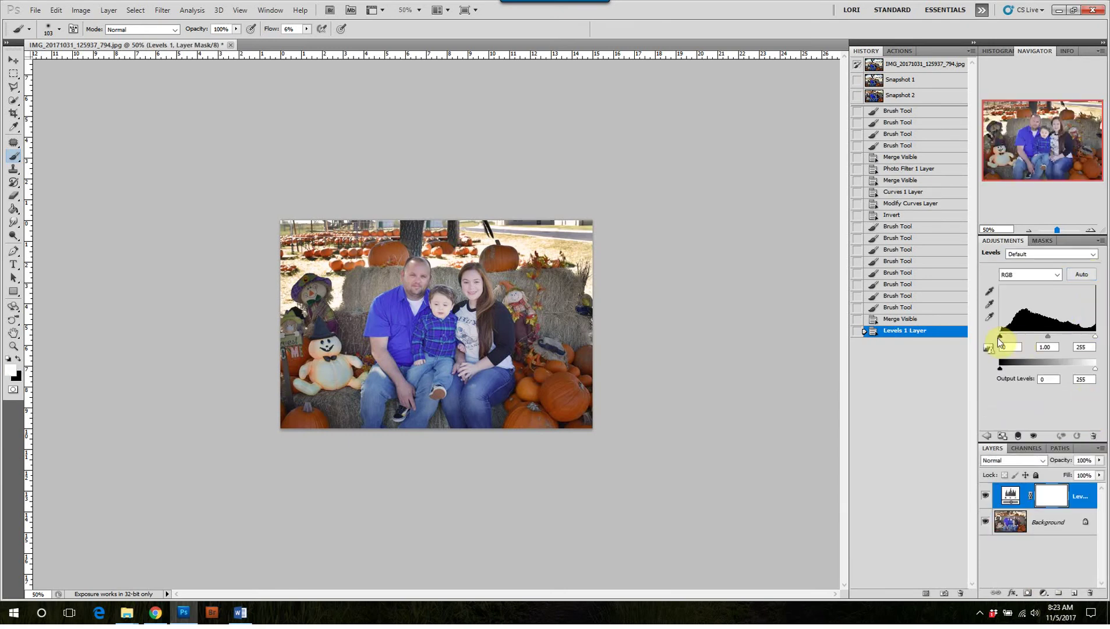
left_click_drag(999, 338, 1001, 341)
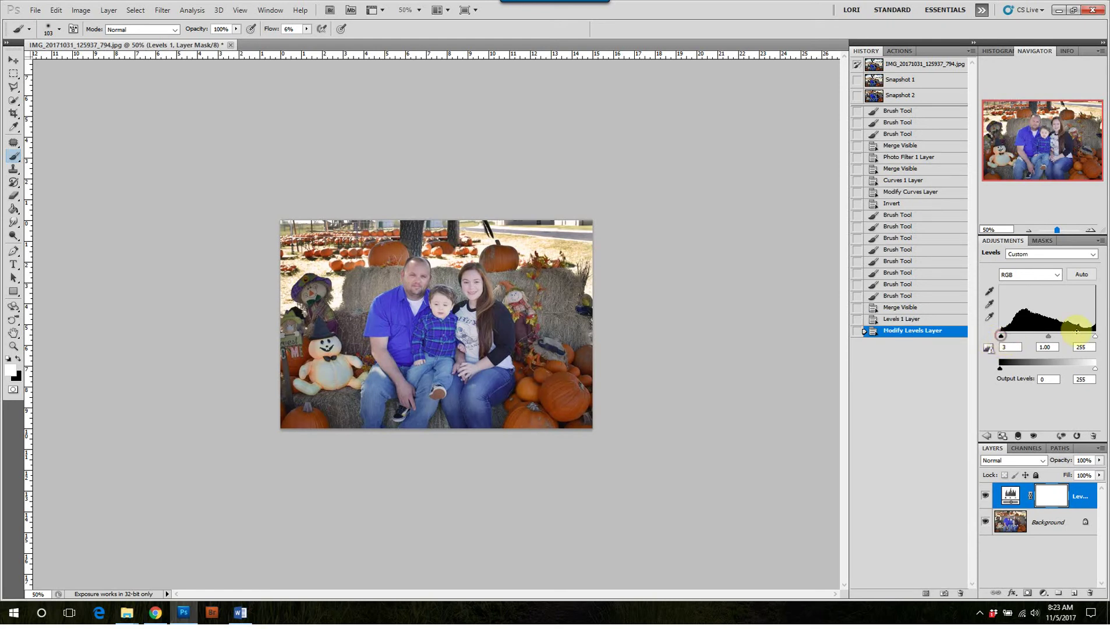
left_click_drag(1095, 340, 1086, 341)
left_click_drag(1000, 337, 1003, 336)
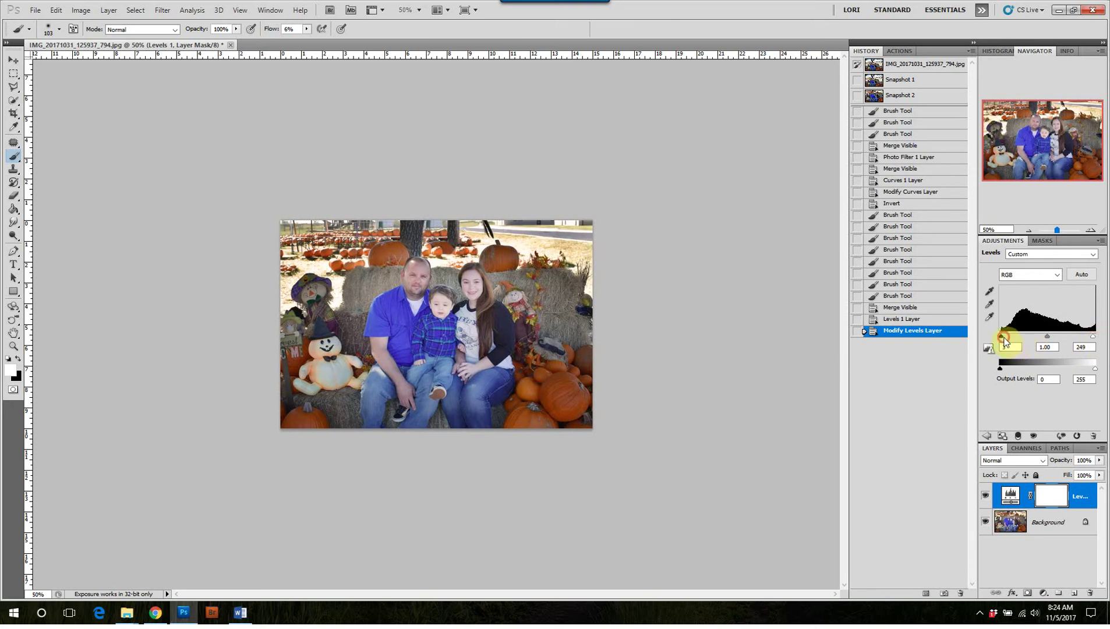
- Compare the photo with and without the Levels layer, and merge the visible layers
left_click(986, 501)
left_click(987, 501)
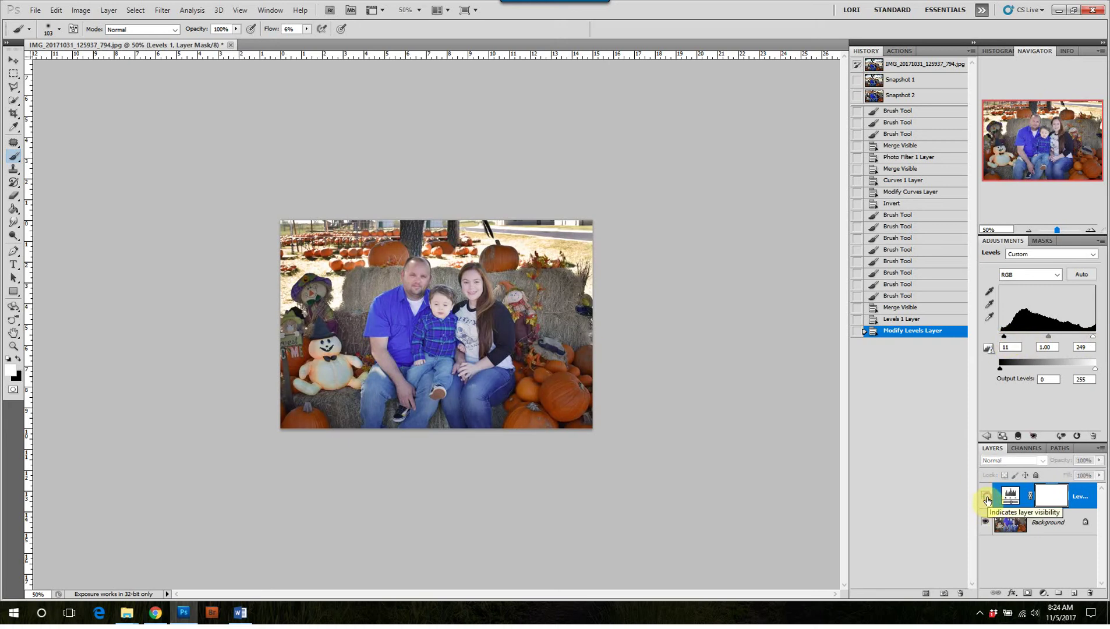
left_click(986, 500)
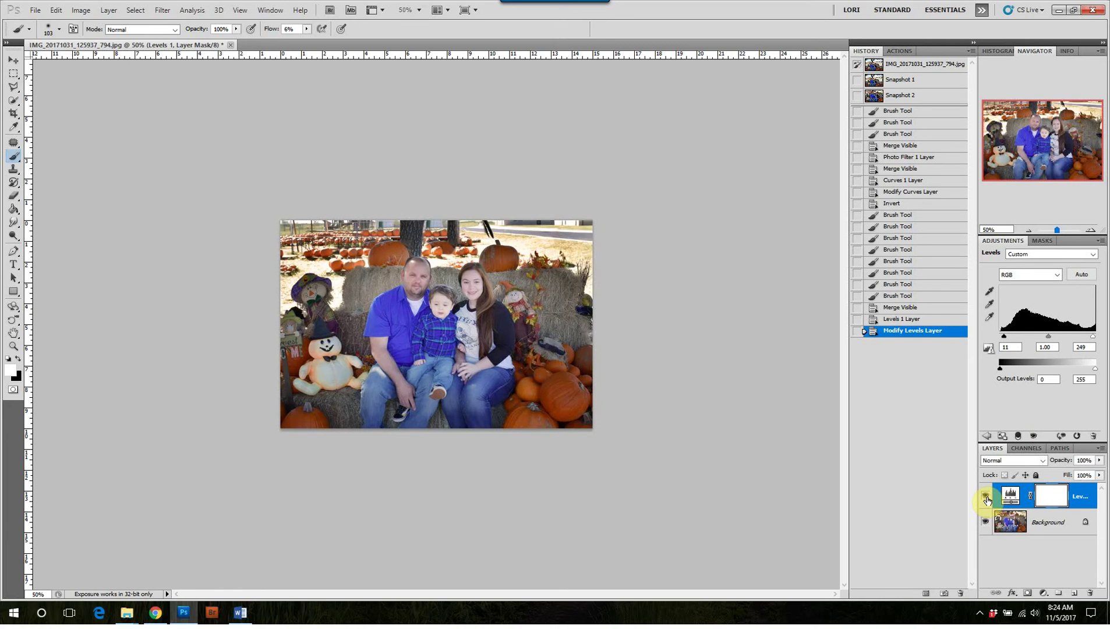
left_click(987, 499)
left_click(987, 500)
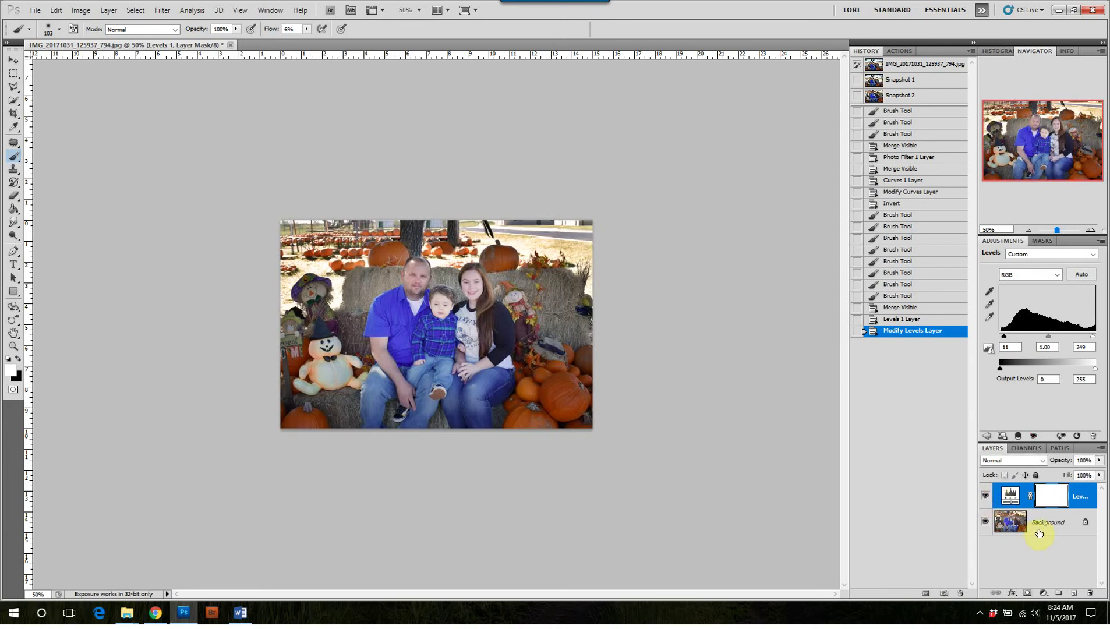
key("ctrl+shift+e")
- Add a Curves adjustment layer that slightly brightens the midtones of the whole photo, and merge the visible layers
left_click(1045, 595)
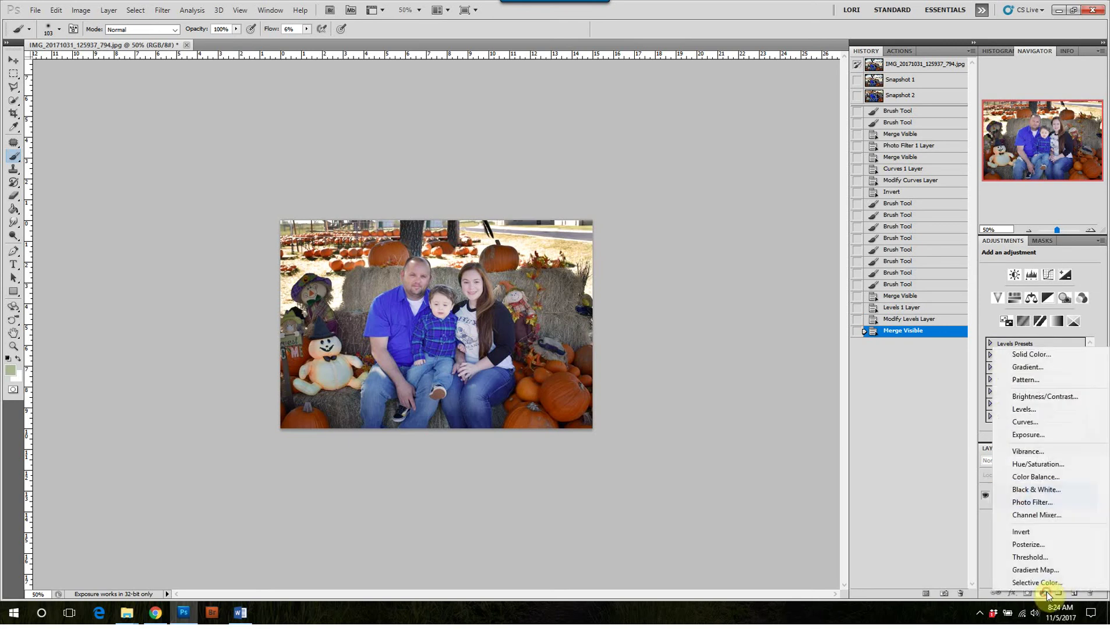
left_click(1047, 427)
left_click_drag(1043, 339, 1043, 333)
key("ctrl+shift+e")
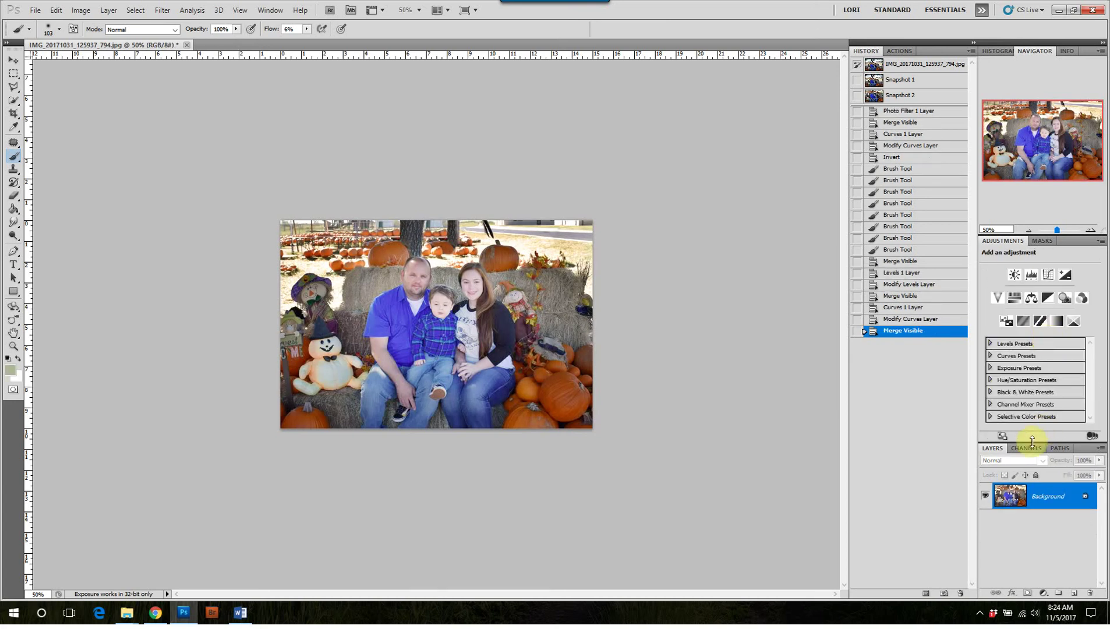
- Run the Large sharpen action from the Sharpening set on the merged photo
left_click(900, 50)
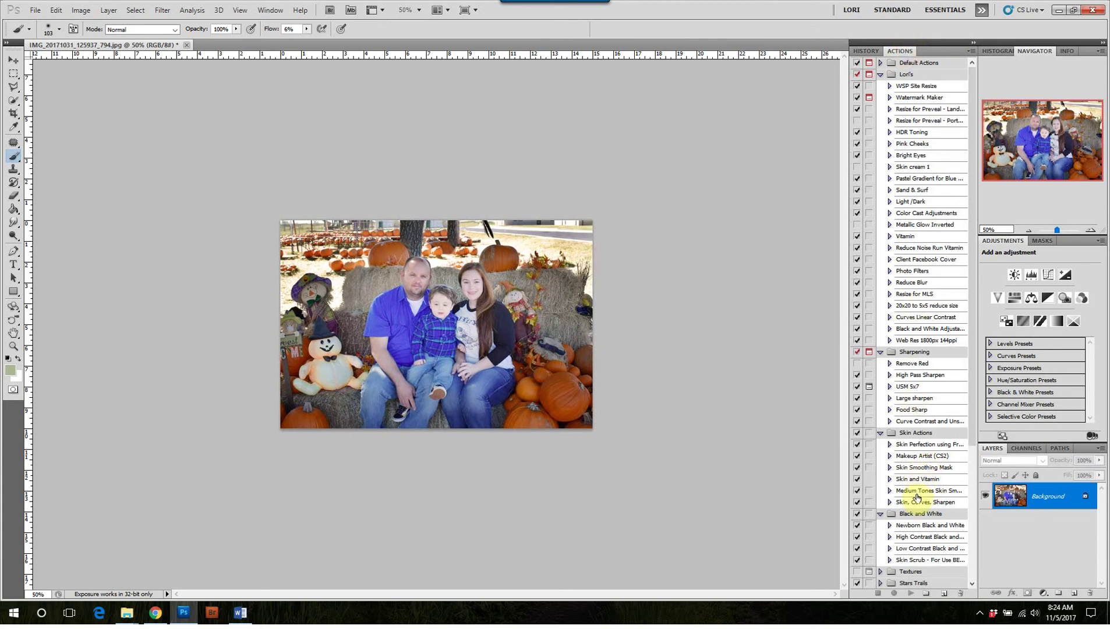
left_click(921, 398)
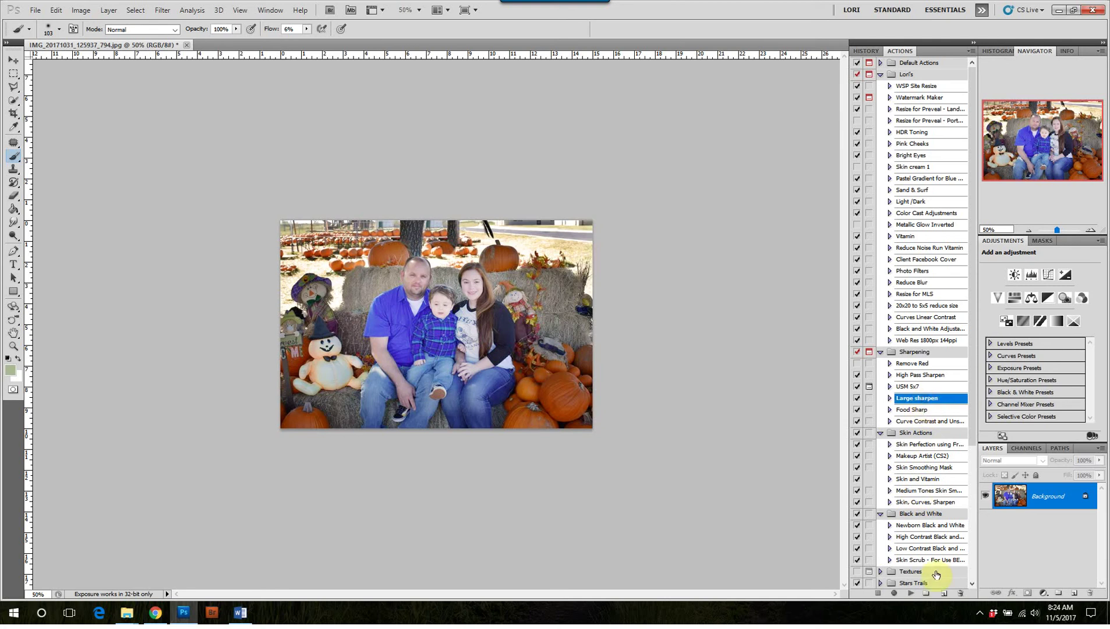
left_click(909, 593)
- Take a history snapshot of the sharpened photo, compare it with the original opened image, and return to the new snapshot
left_click(862, 50)
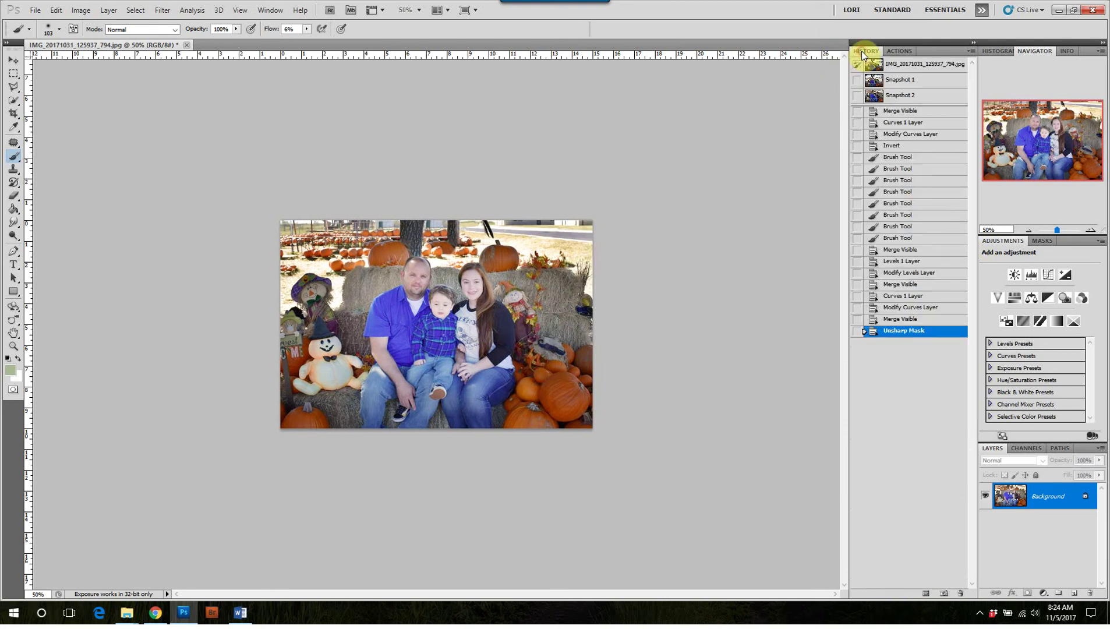
left_click(944, 595)
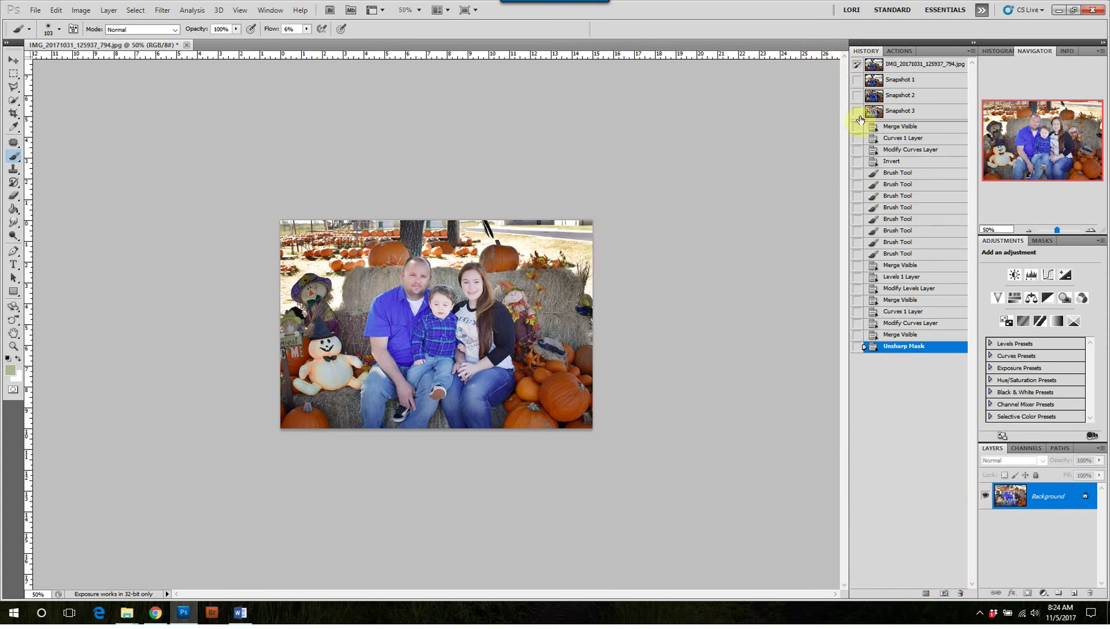
left_click(932, 67)
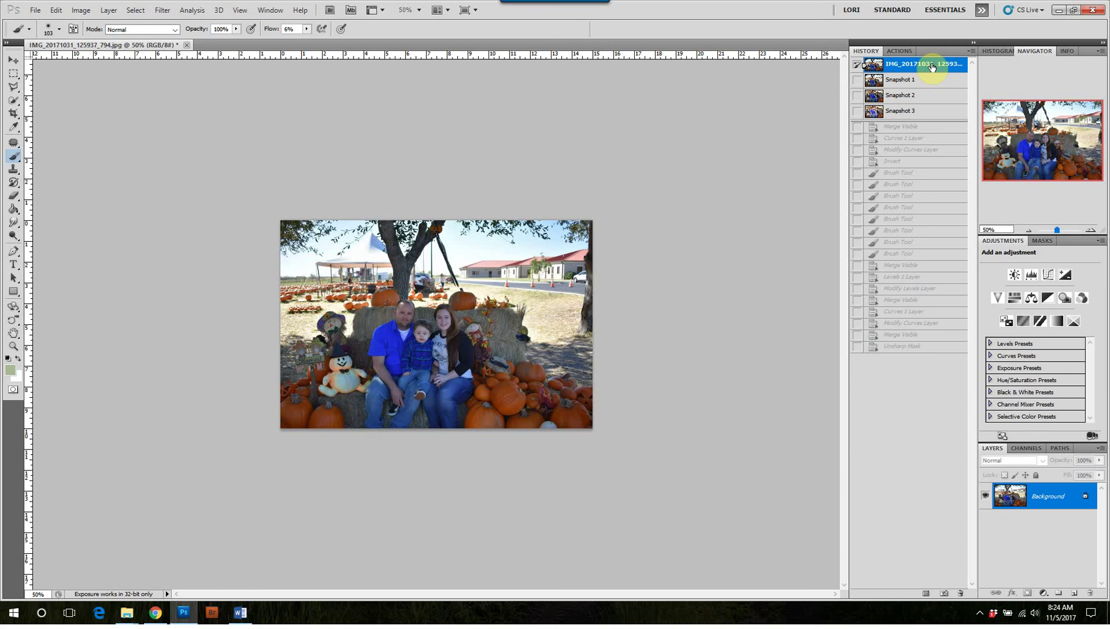
left_click(930, 112)
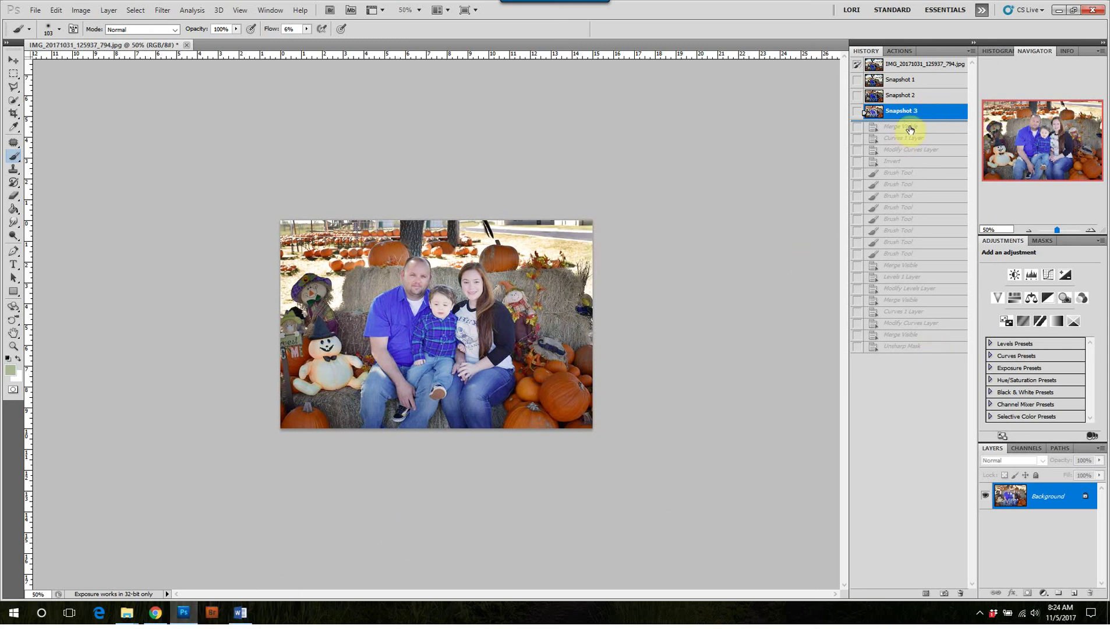
left_click(1059, 10)
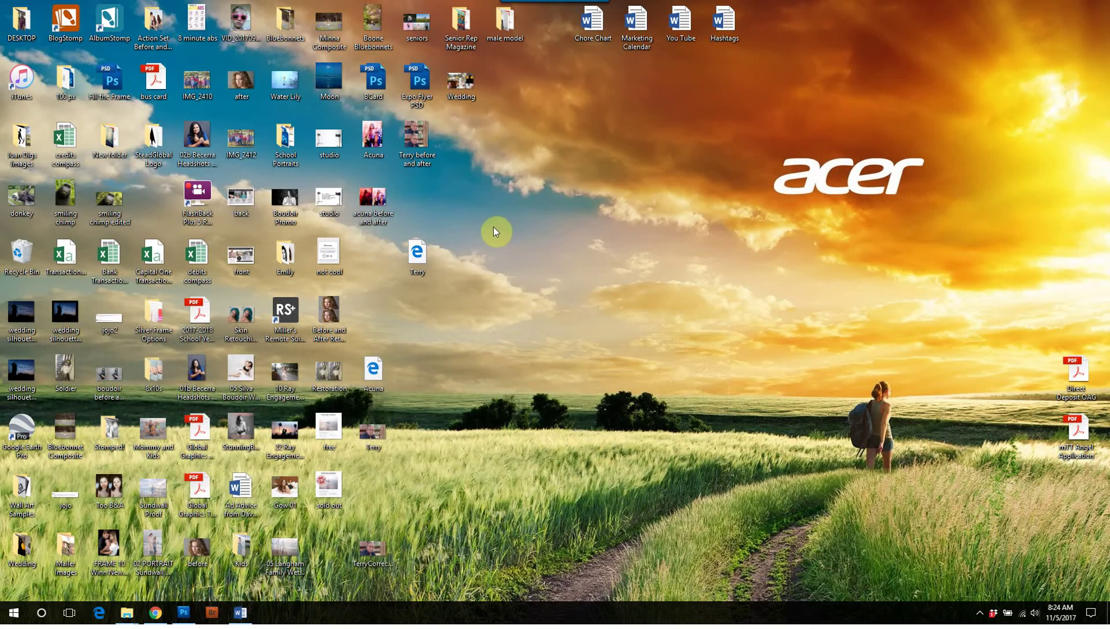
double_click(202, 192)
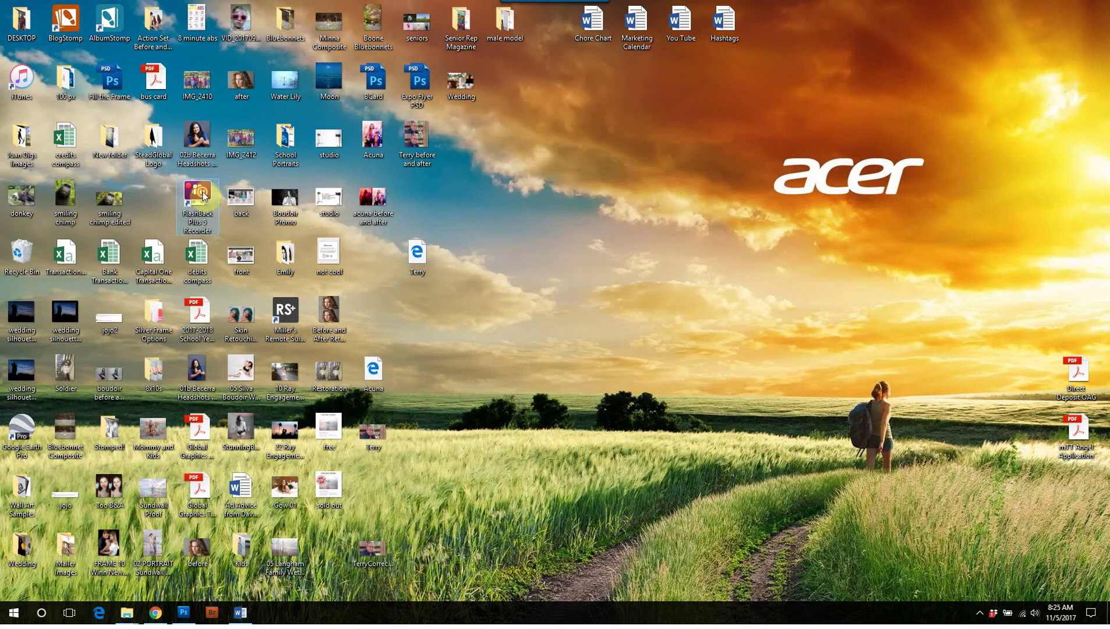